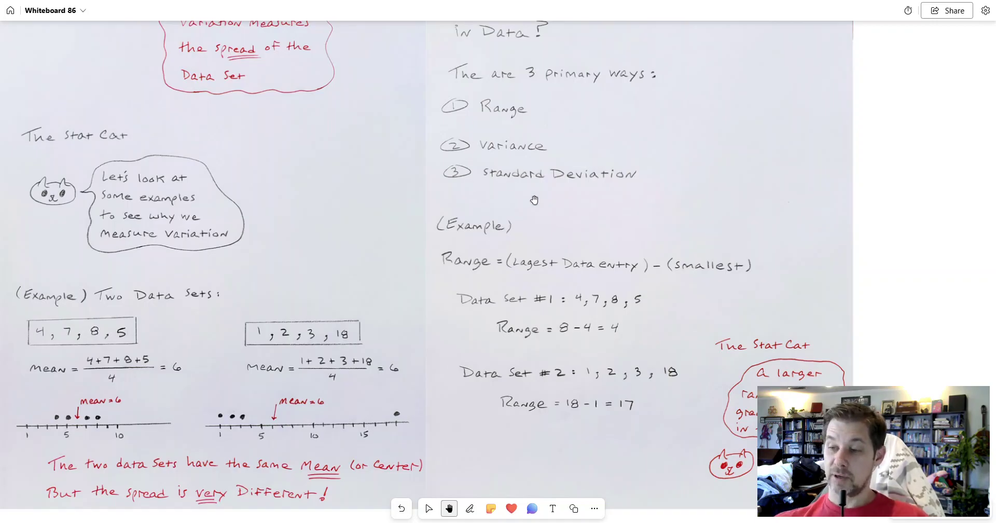
Review the range examples, the population and sample formulas, and the worked population variance example on the whiteboard
left_click_drag(428, 363, 474, 194)
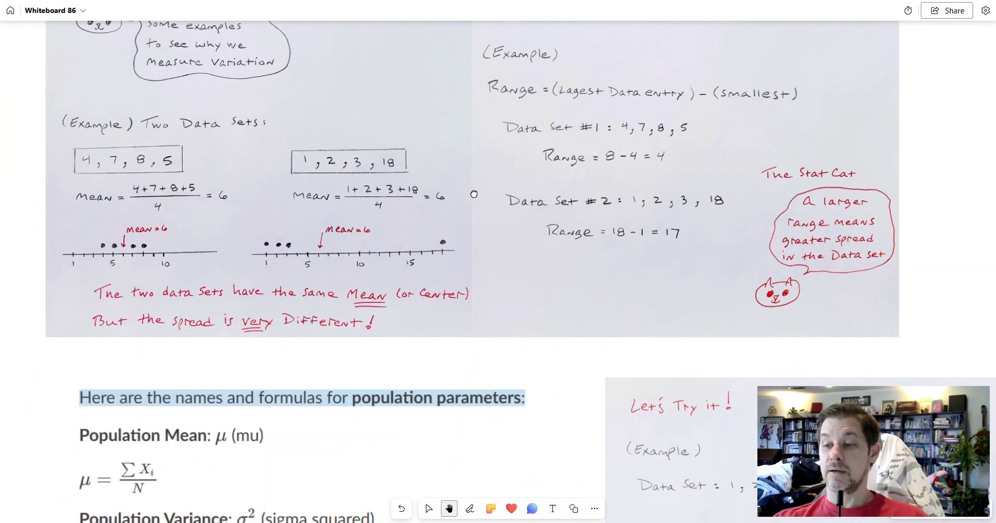
left_click_drag(458, 423, 469, 229)
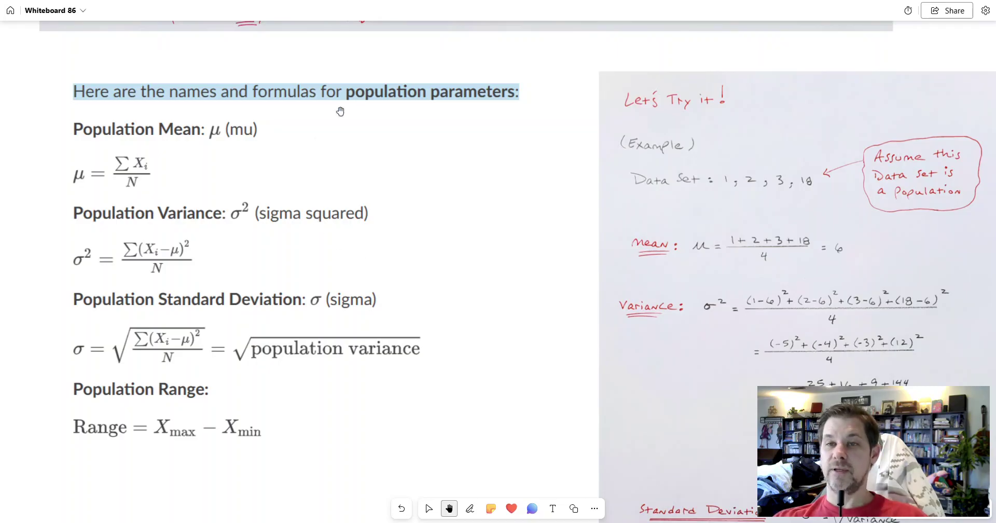
scroll(340, 111, "down", 8)
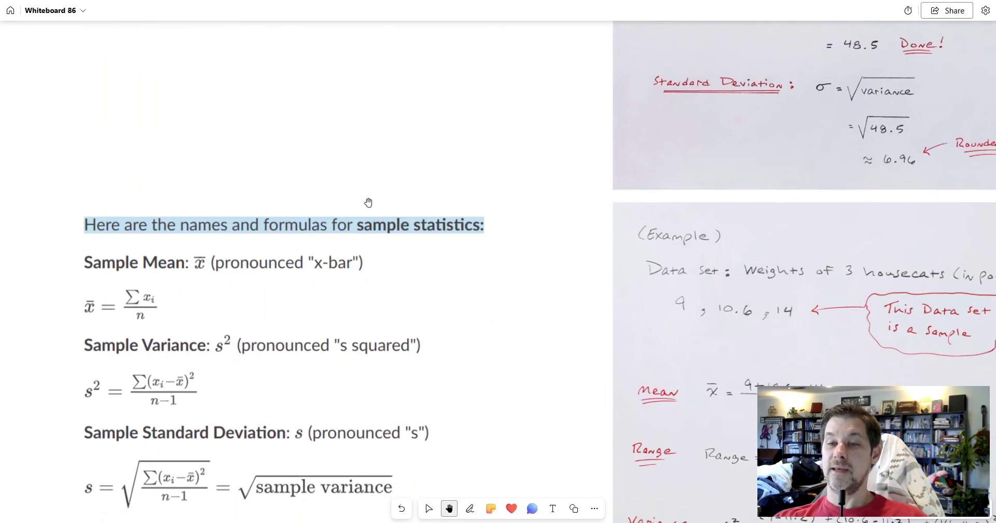
scroll(484, 301, "up", 8)
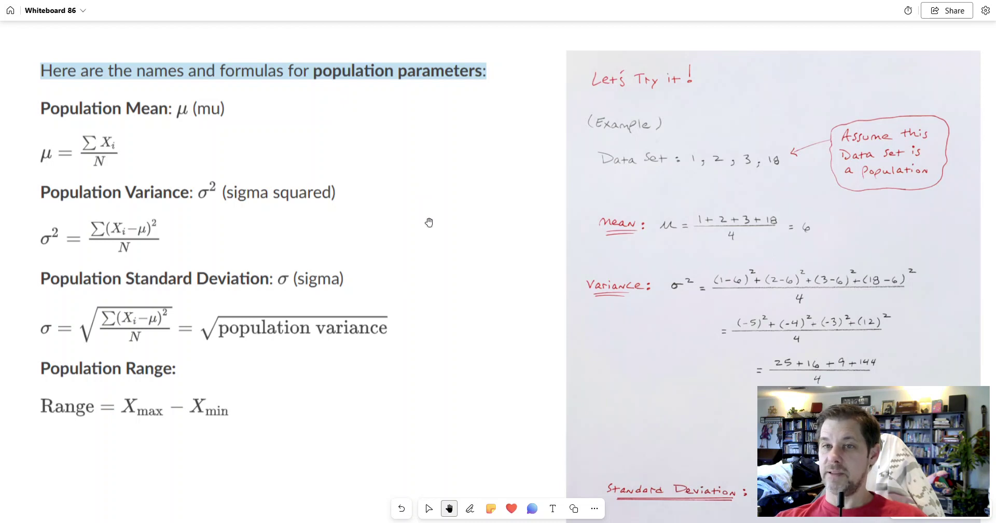
left_click_drag(455, 288, 429, 260)
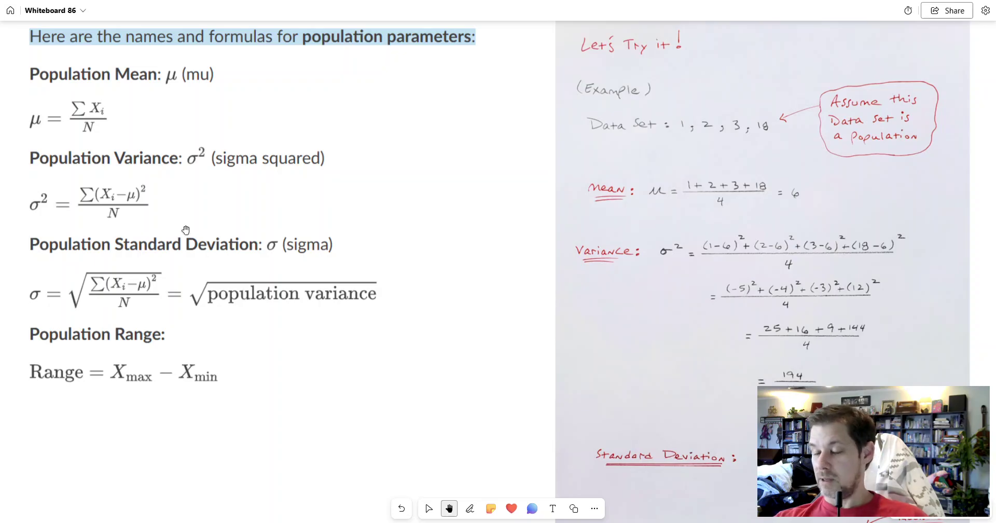
left_click_drag(436, 243, 393, 217)
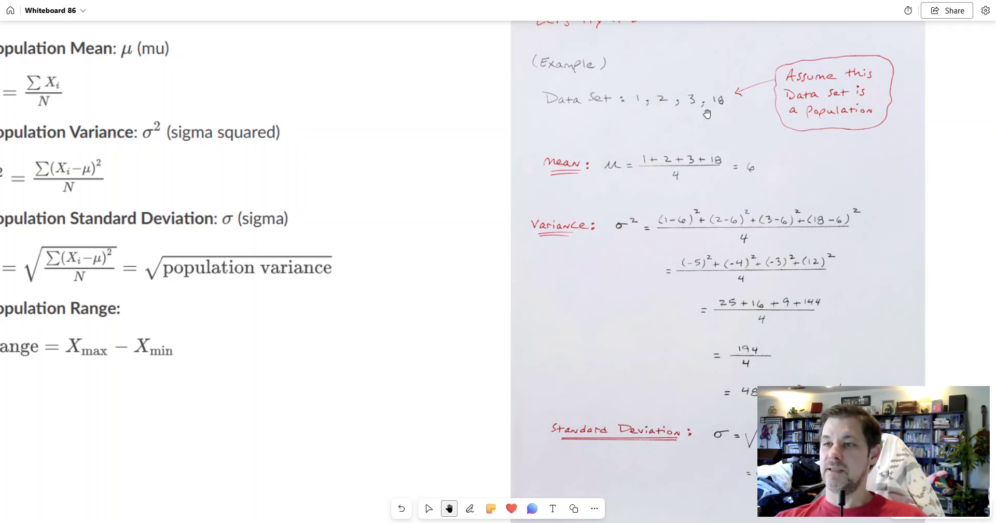
left_click_drag(338, 194, 442, 203)
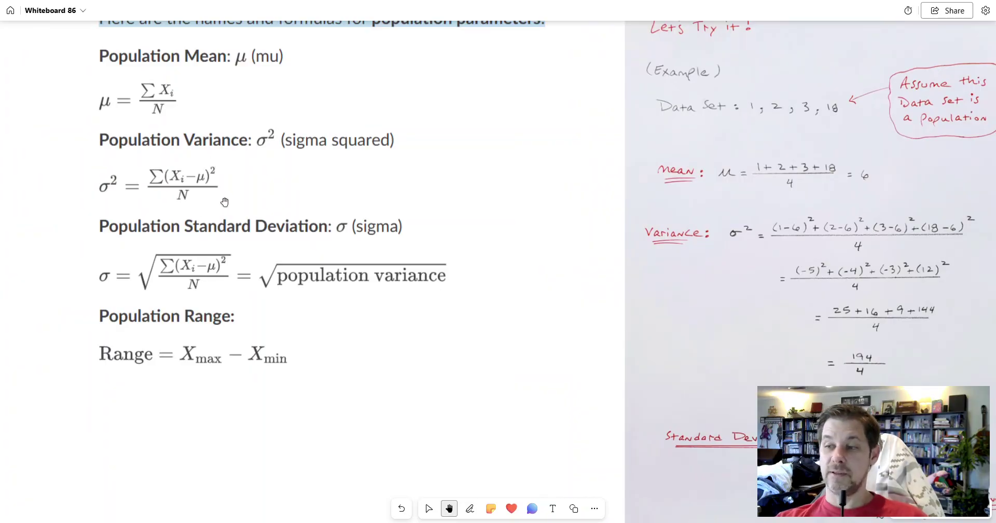
left_click_drag(530, 201, 191, 201)
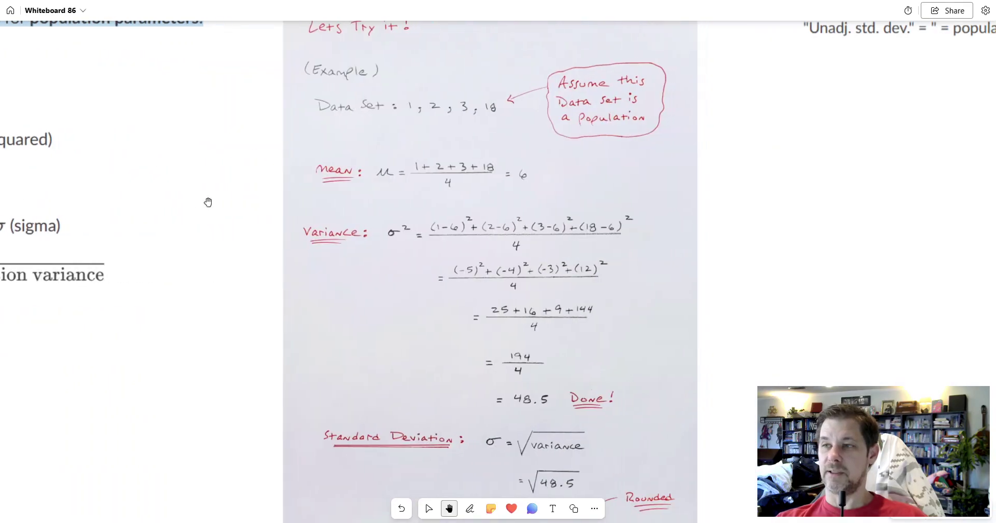
Find the football wins and gaming store ages practice problems on the whiteboard and look over both
left_click_drag(796, 142, 445, 273)
left_click_drag(585, 147, 481, 398)
left_click_drag(381, 360, 347, 306)
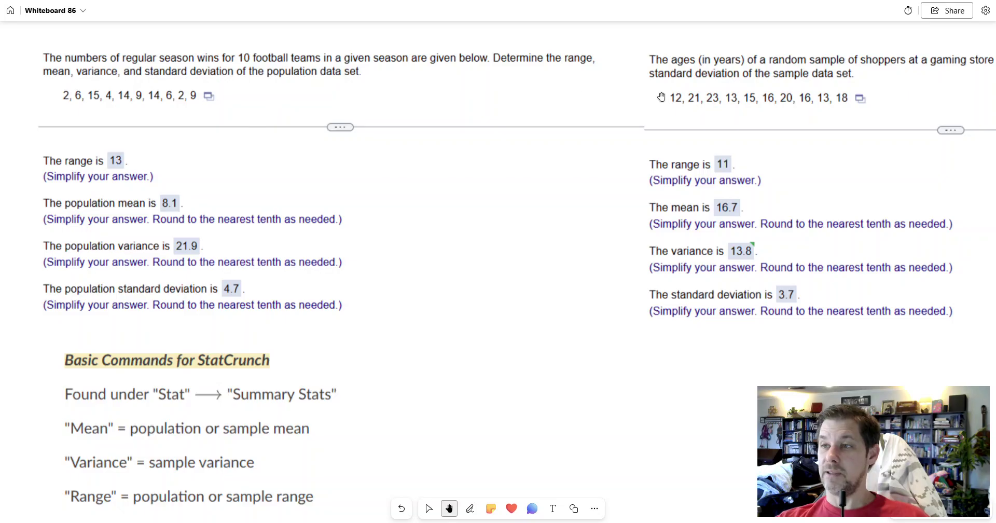
left_click_drag(525, 290, 525, 289)
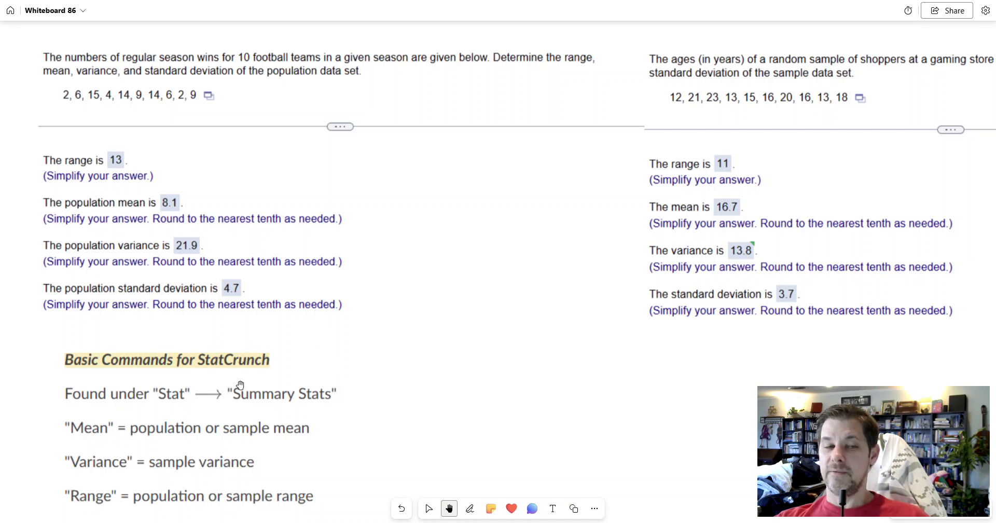
Switch to the homework window, show the export options for Question 4's age data, and minimize the window
key("alt+Tab")
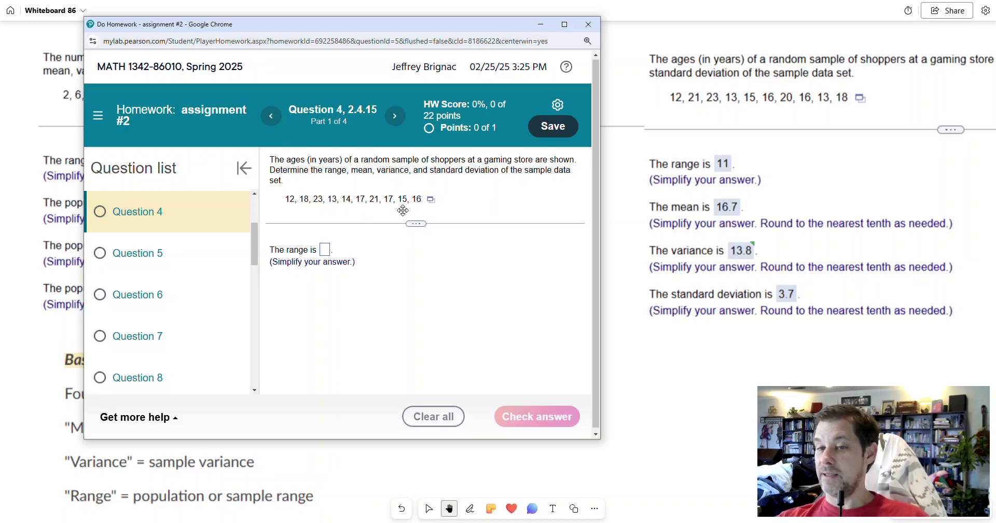
left_click(429, 202)
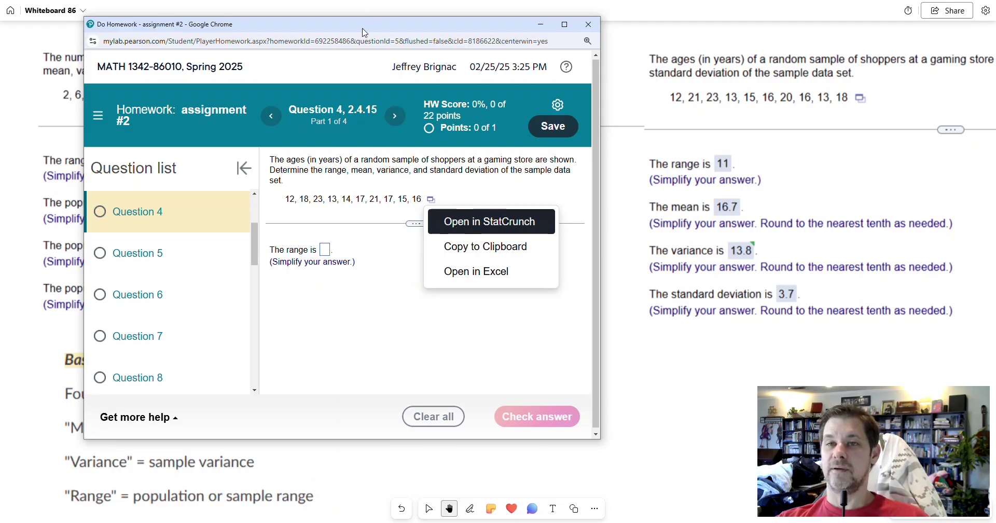
left_click(540, 24)
Read the Basic Commands for StatCrunch list alongside the football wins population problem on the whiteboard
left_click_drag(460, 437, 454, 286)
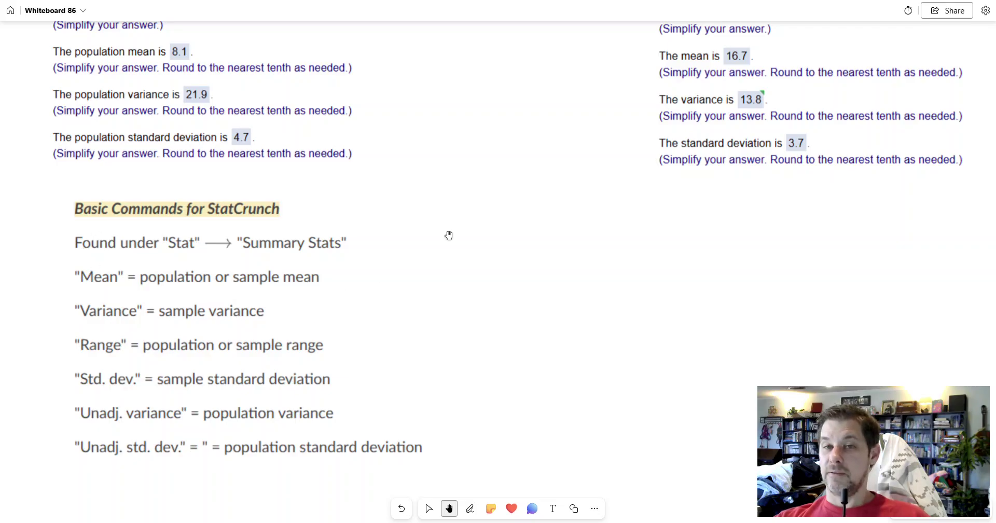
left_click_drag(515, 190, 509, 352)
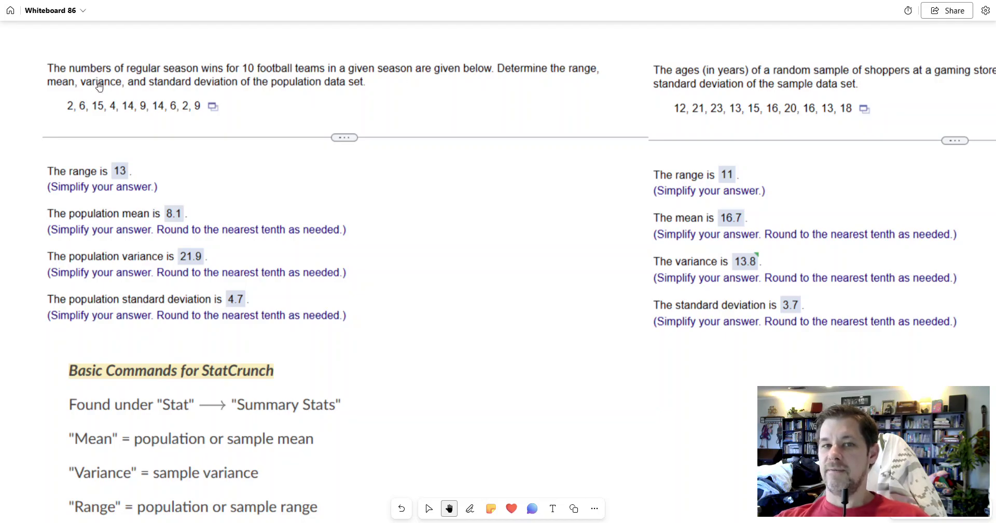
left_click_drag(461, 347, 465, 130)
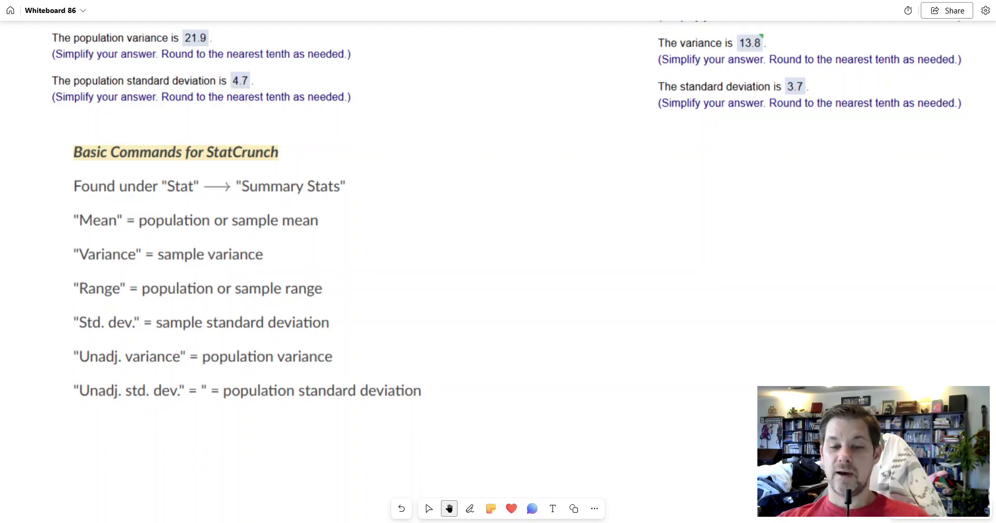
Switch to the StatCrunch data set window and place it so the football problem's data and answers stay visible
mouse_move(266, 521)
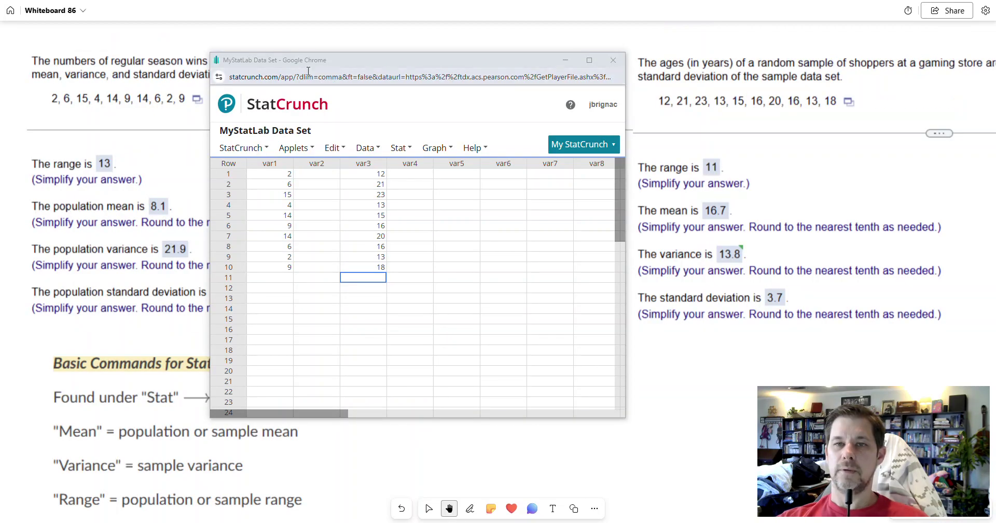
left_click_drag(242, 61, 337, 61)
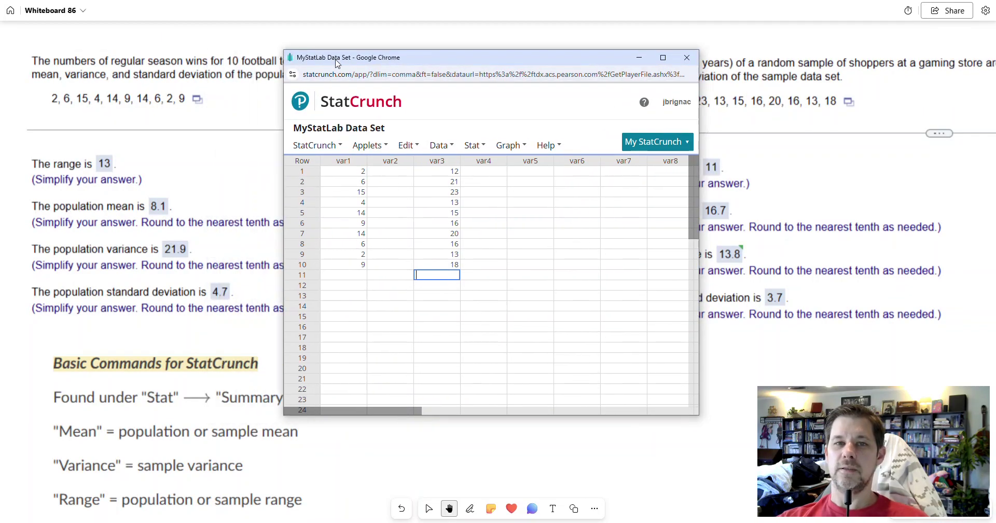
left_click(360, 175)
left_click(129, 379)
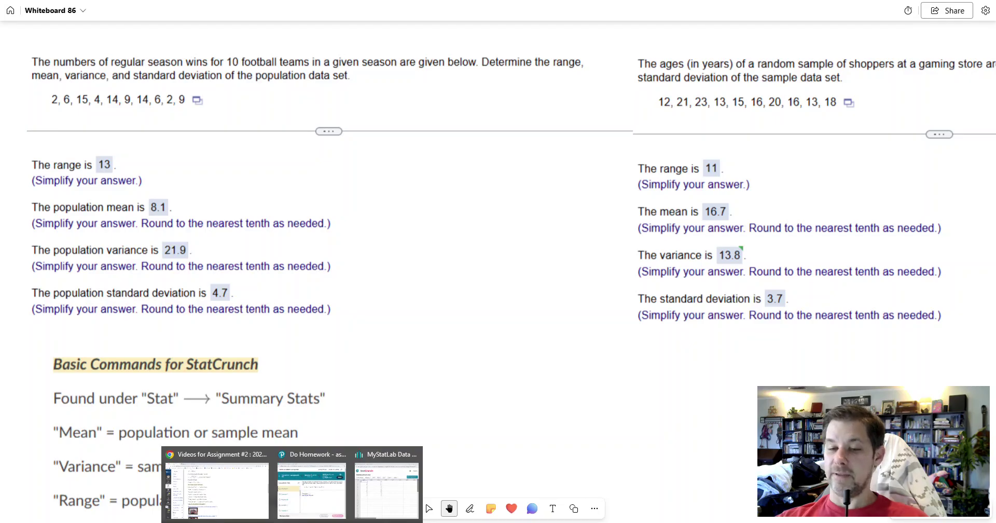
left_click(375, 485)
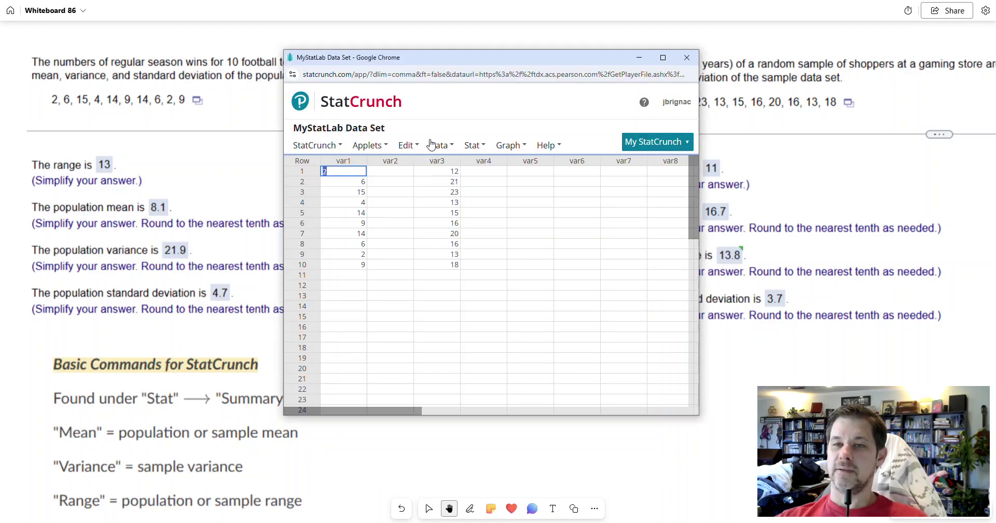
Start column Summary Stats for the football wins data in var1, keeping that column visible beside the dialog
left_click(476, 145)
mouse_move(498, 175)
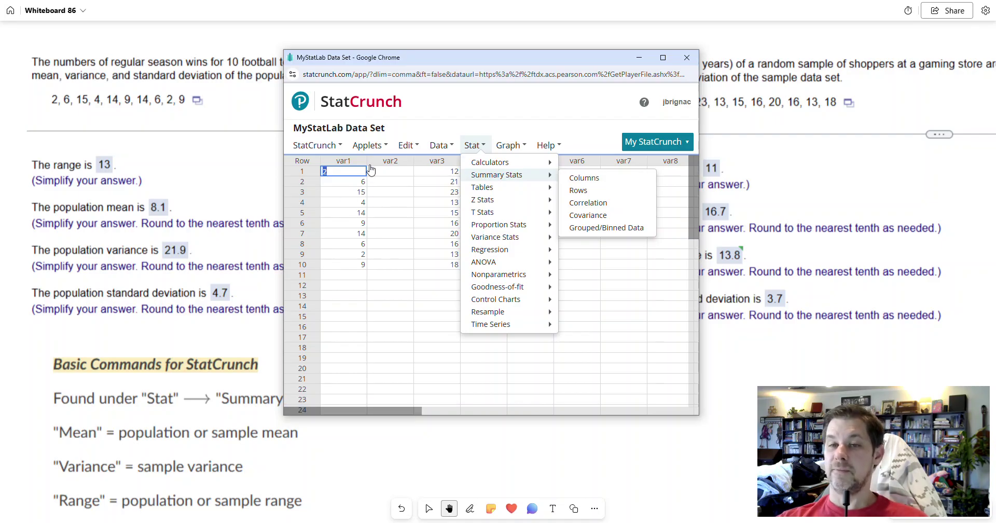
left_click(584, 178)
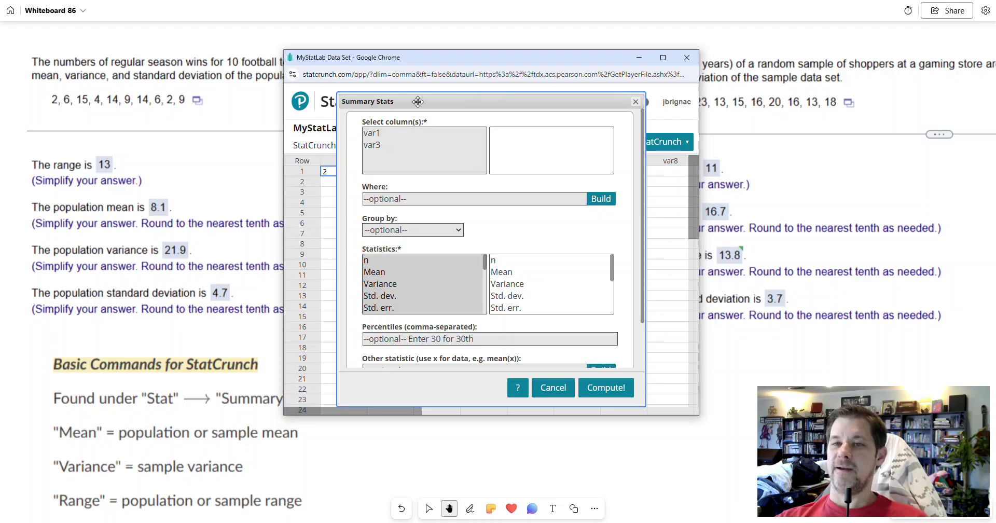
left_click_drag(415, 101, 468, 101)
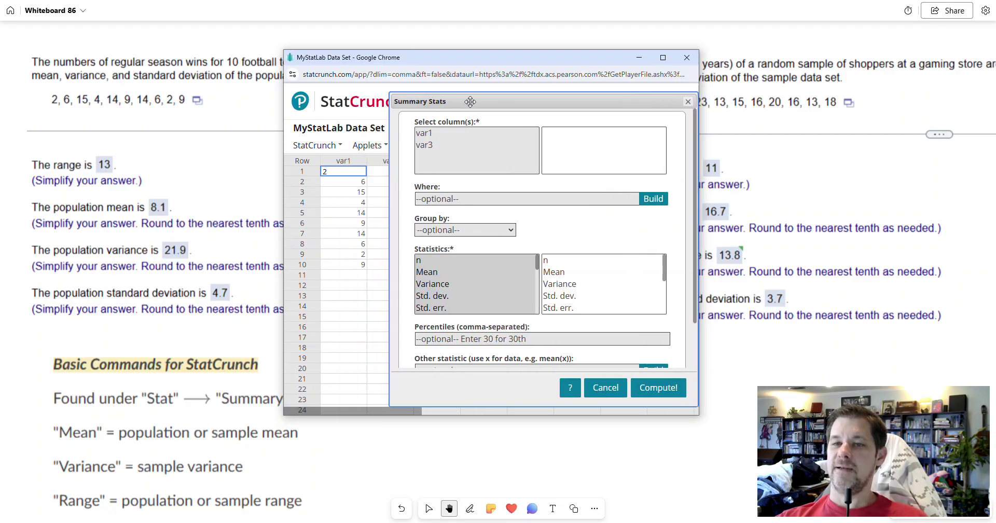
left_click(423, 134)
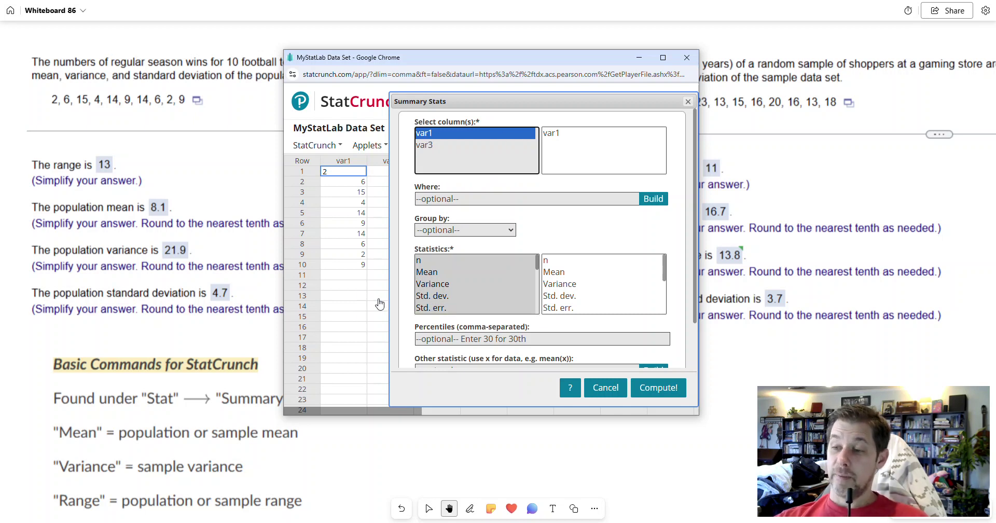
Choose Unadj. std. dev. and Mean as the statistics to compute for var1
left_click(428, 277)
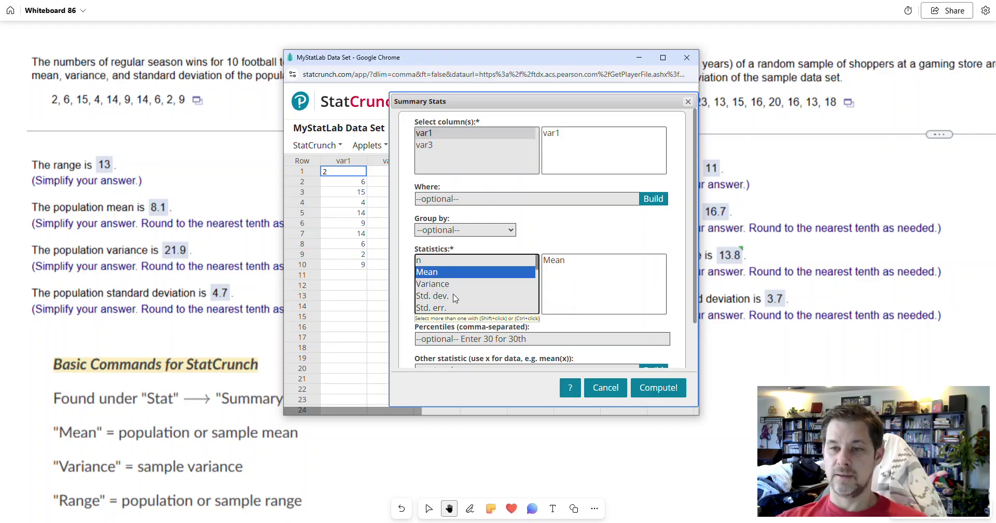
scroll(454, 297, "down", 3)
scroll(448, 285, "down", 3)
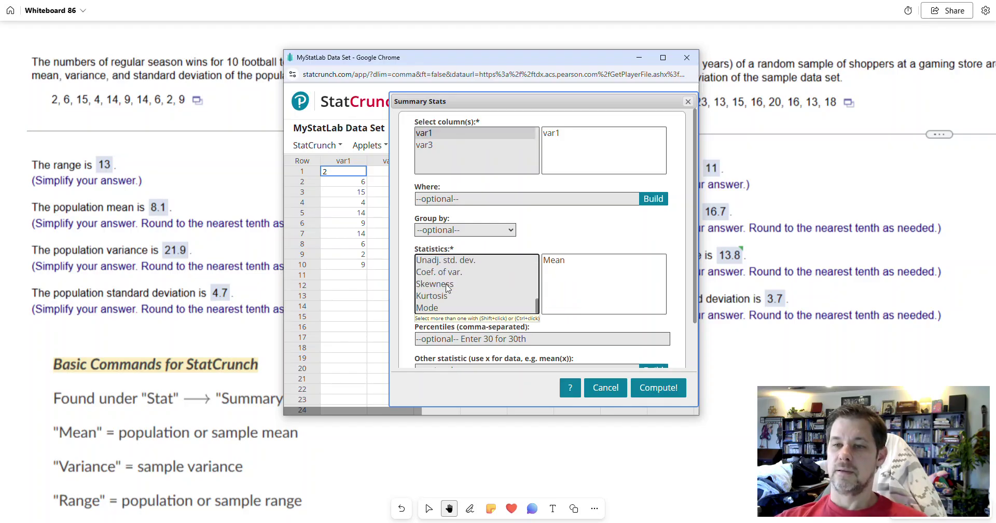
scroll(461, 289, "up", 2)
scroll(462, 285, "down", 2)
left_click(455, 262)
key("ctrl+plus")
key("ctrl+plus")
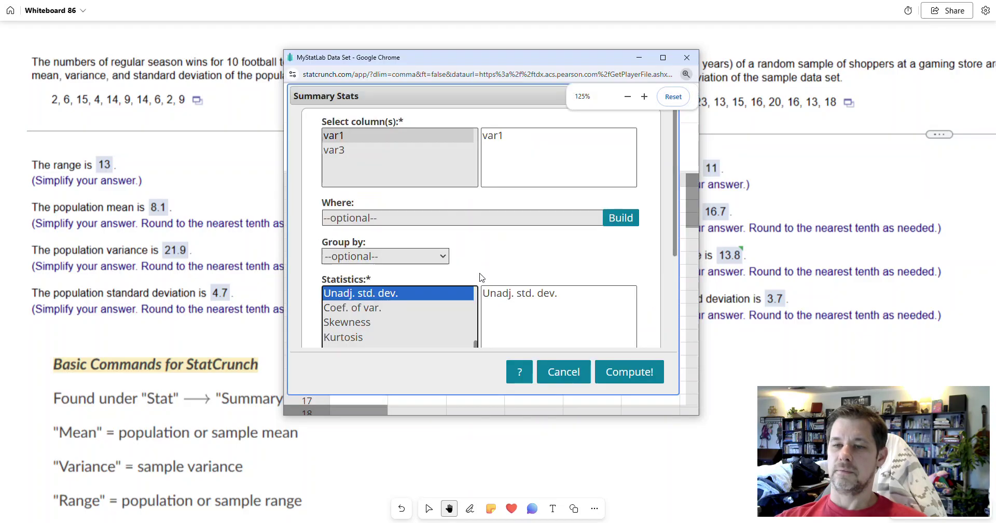
scroll(370, 310, "up", 5)
left_click(371, 308, "ctrl")
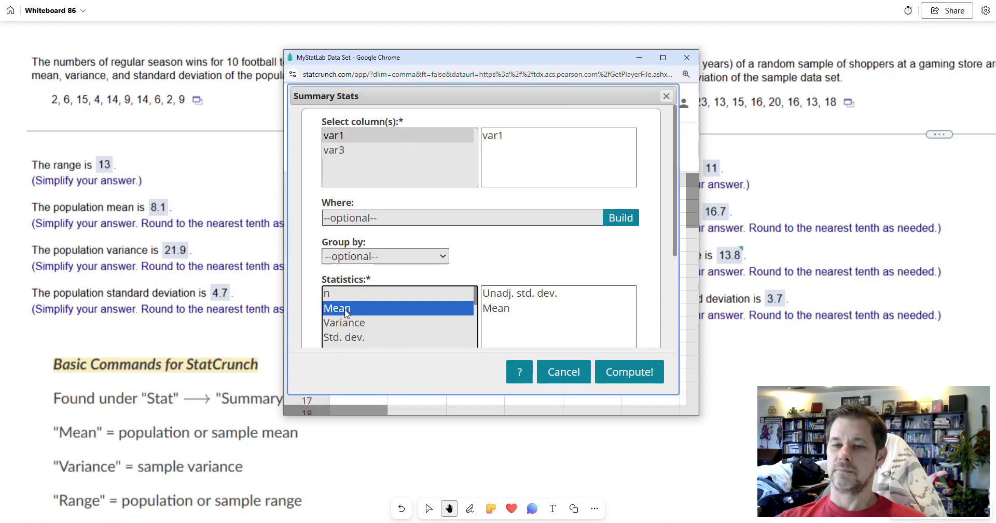
Add Range and Unadj. variance to the chosen statistics and compute the summary for var1
scroll(430, 306, "down", 3)
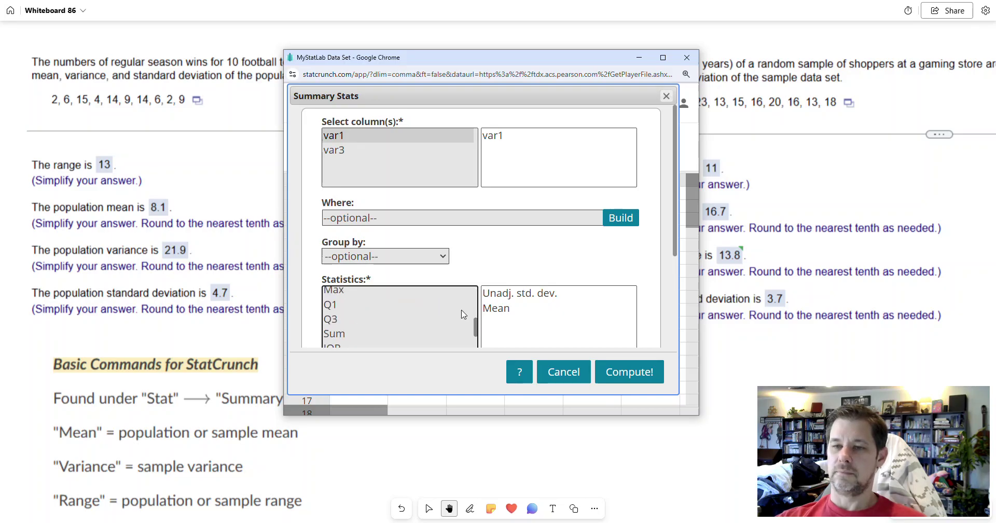
mouse_move(475, 331)
left_mouse_down()
mouse_move(476, 313)
mouse_move(473, 341)
left_mouse_up()
left_click(406, 311, "ctrl")
left_click(377, 328, "ctrl")
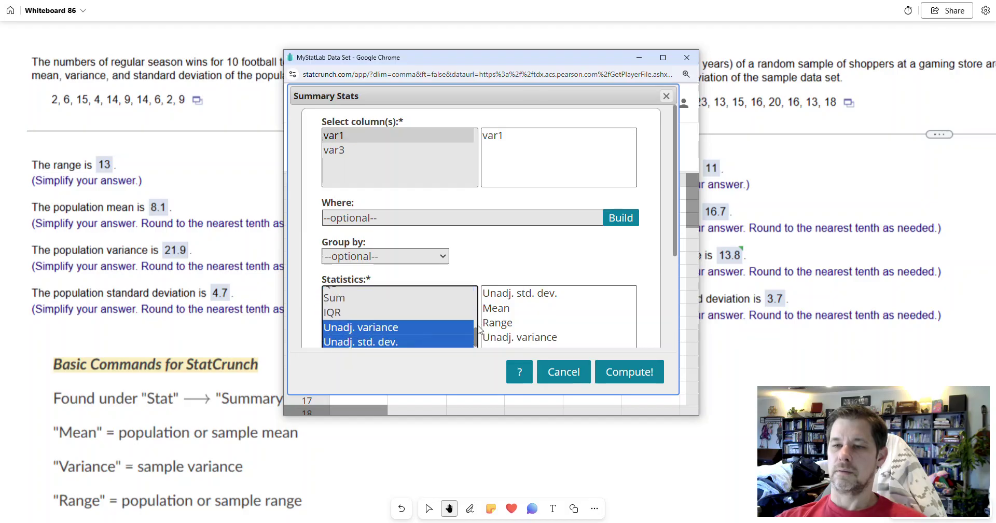
scroll(497, 286, "down", 2)
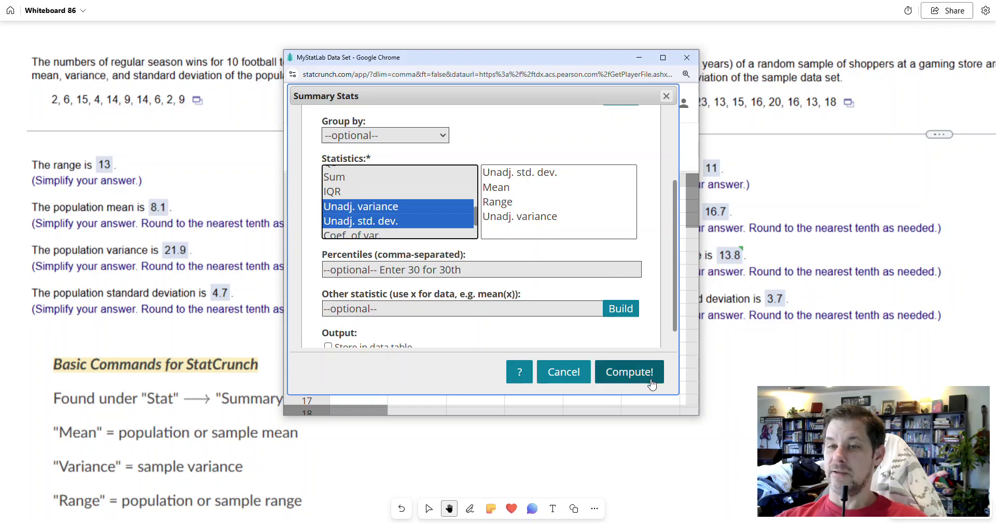
left_click(629, 372)
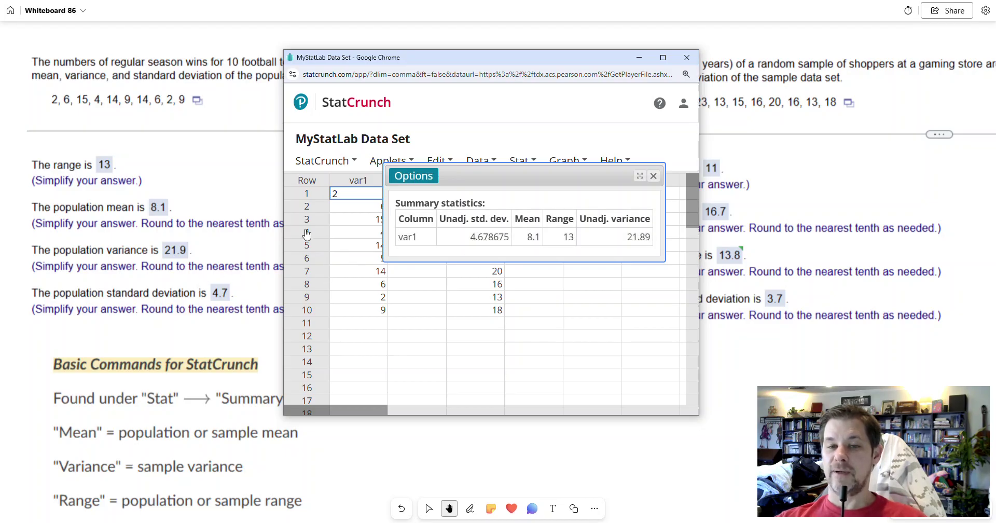
Compare the computed var1 statistics with the football problem's answers, and close the results
left_click_drag(463, 59, 533, 58)
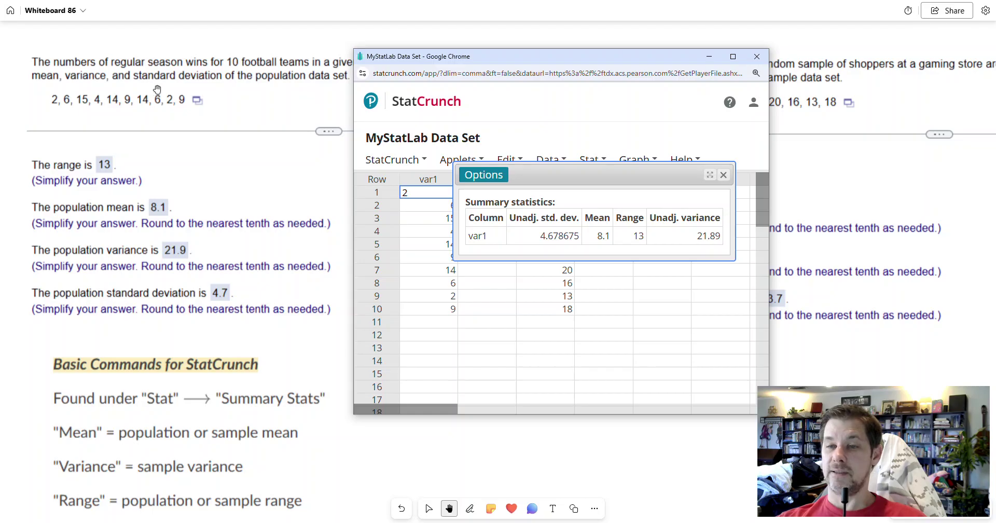
left_click(723, 175)
left_click_drag(642, 59, 390, 77)
Read the gaming store ages sample problem and check which StatCrunch commands give the sample statistics
left_click_drag(901, 142, 523, 198)
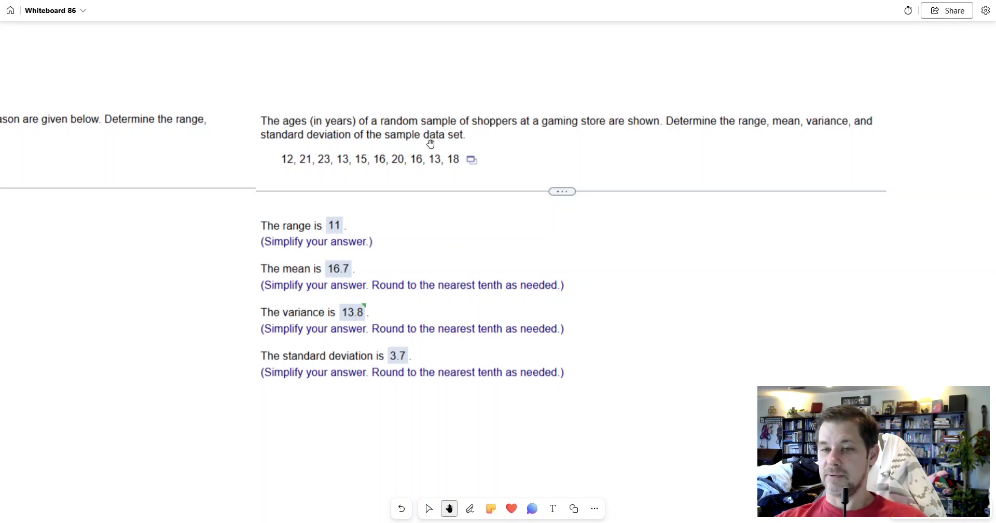
left_click_drag(153, 392, 403, 196)
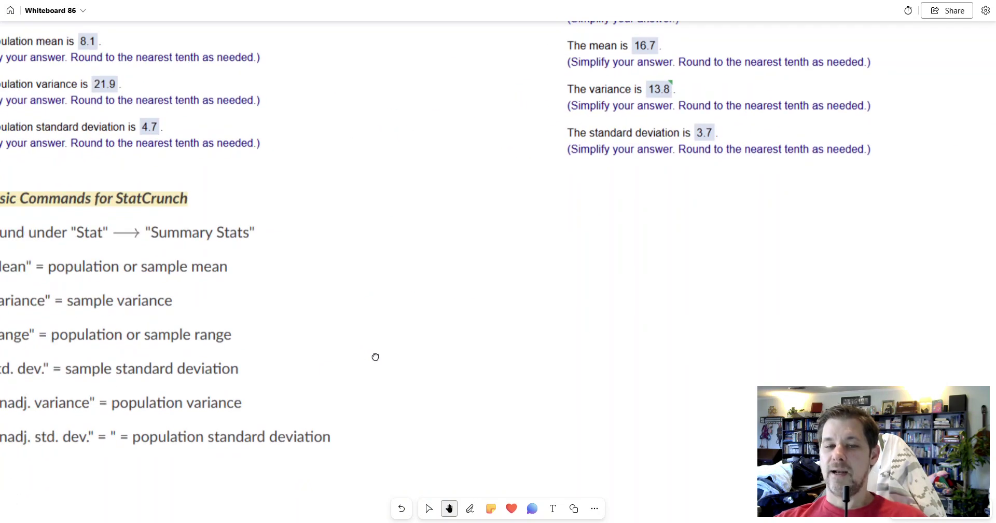
left_click_drag(375, 357, 458, 359)
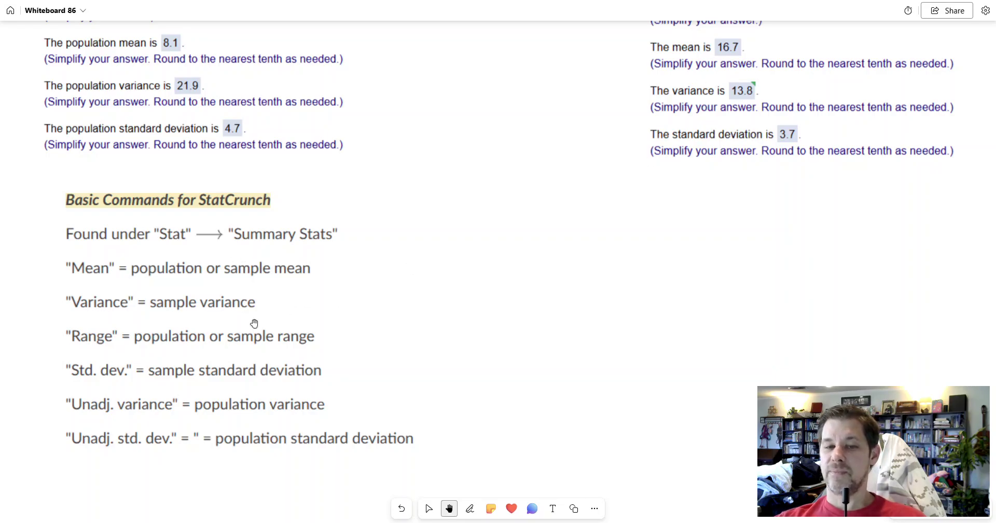
Switch to the StatCrunch data set and open Summary Stats for the gaming store ages in column var3
left_click_drag(693, 214, 463, 360)
left_click_drag(634, 118, 445, 178)
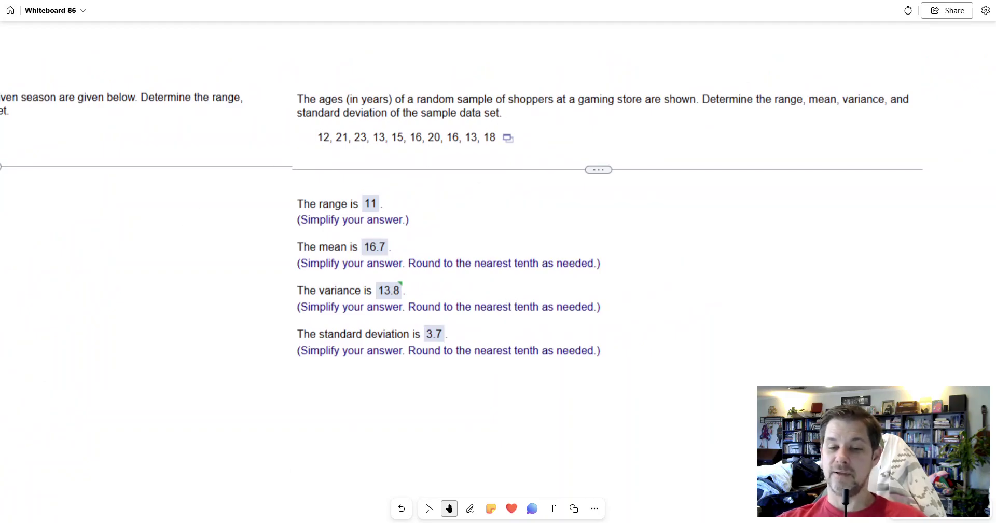
mouse_move(291, 521)
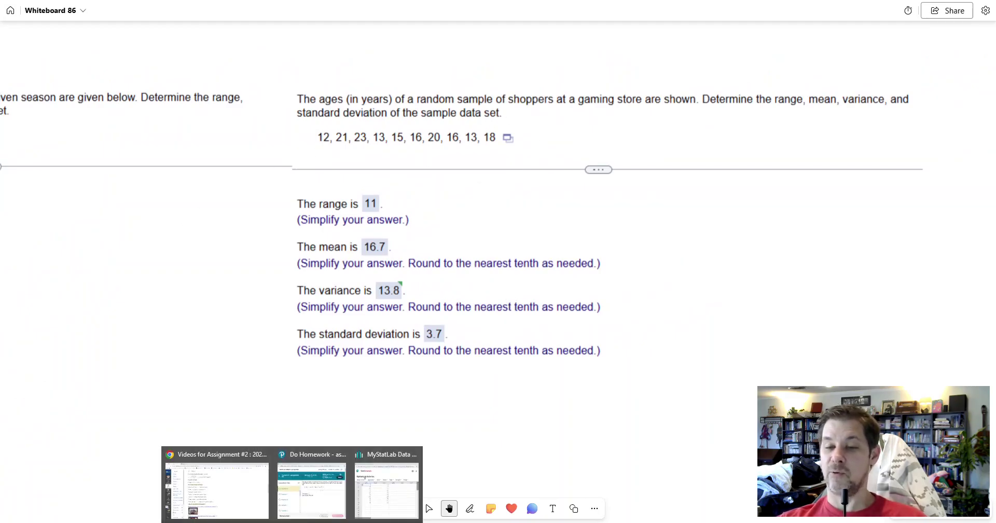
left_click(387, 487)
left_click(278, 379)
left_click(296, 177)
left_click(339, 178)
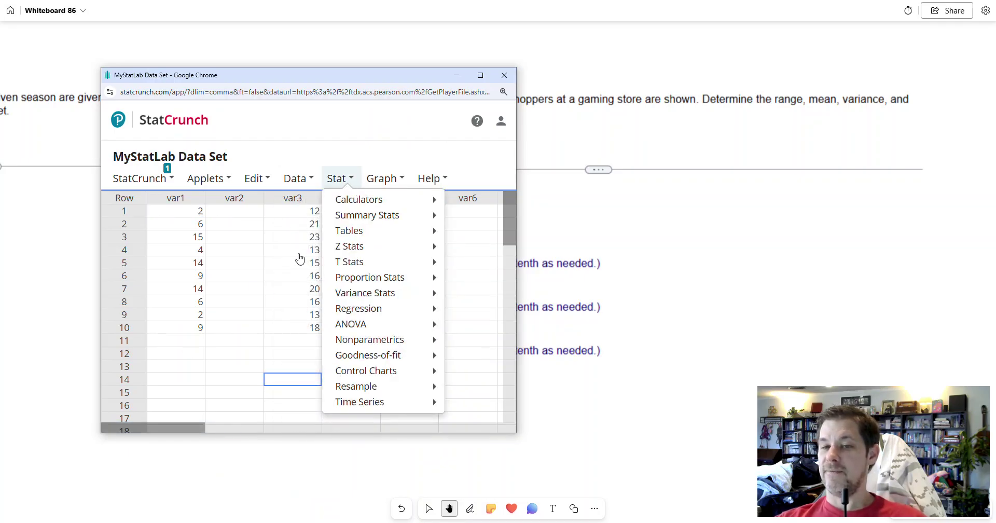
mouse_move(354, 206)
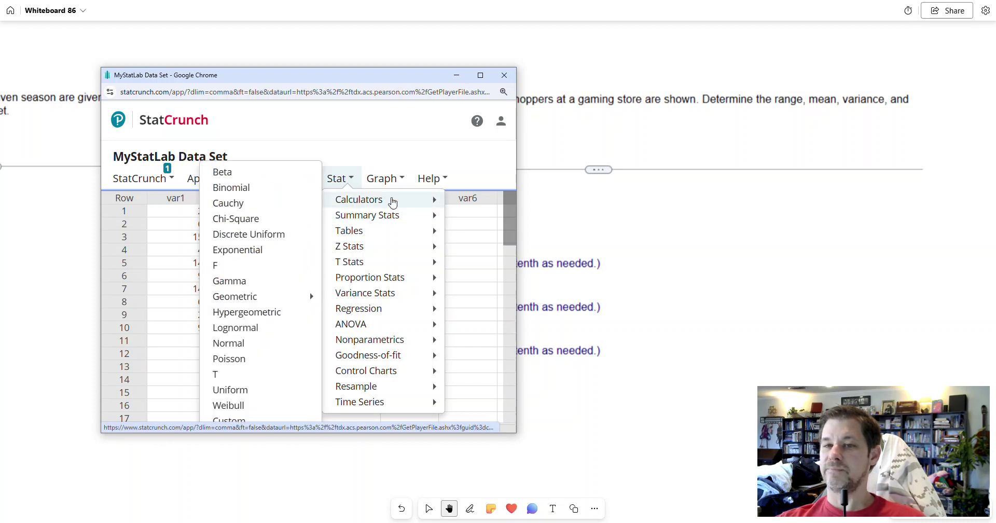
mouse_move(391, 216)
left_click(279, 220)
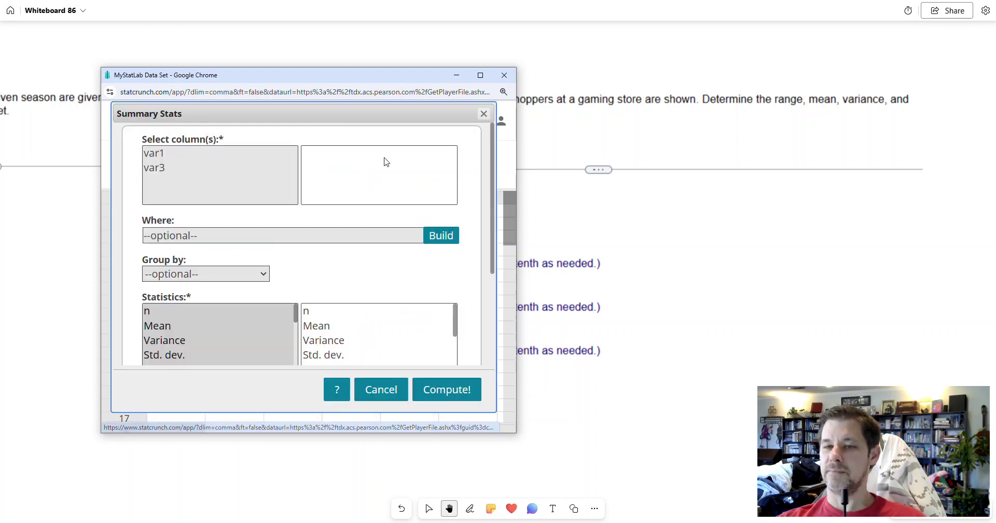
left_click(163, 169)
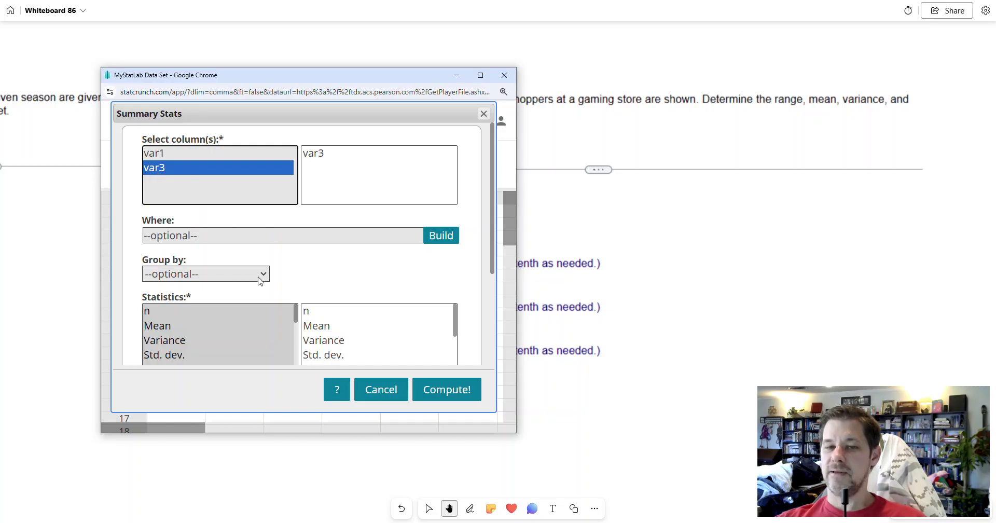
Choose Mean, Variance and Std. dev. as the statistics to compute for var3
scroll(421, 301, "down", 2)
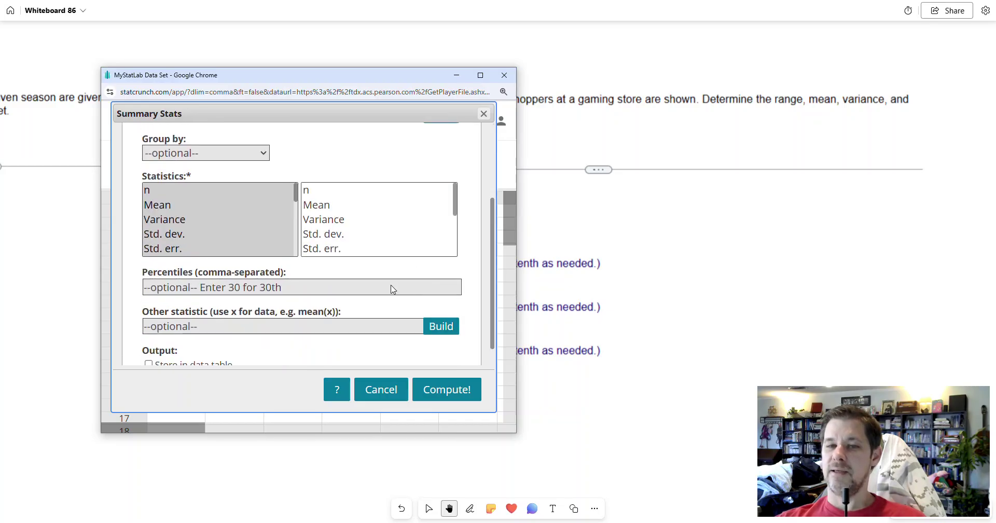
left_click(168, 206, "ctrl")
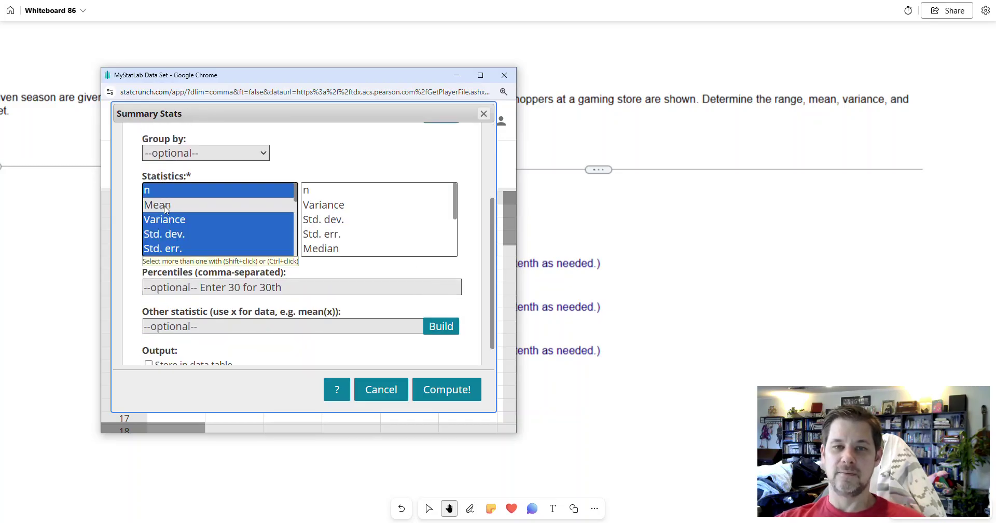
left_click(166, 208)
left_click(172, 221, "ctrl")
left_click(179, 235, "ctrl")
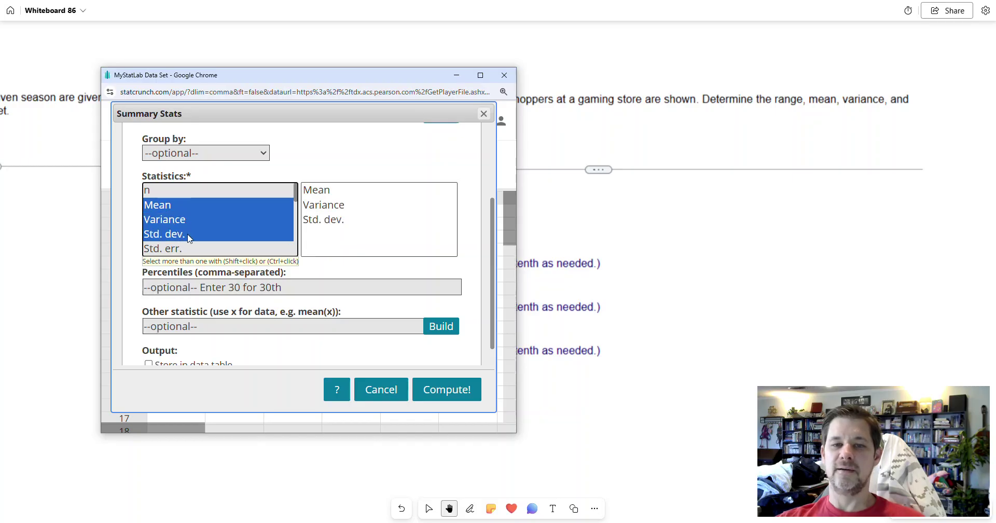
Add Range to the chosen statistics and compute the summary for var3
scroll(201, 224, "down", 3)
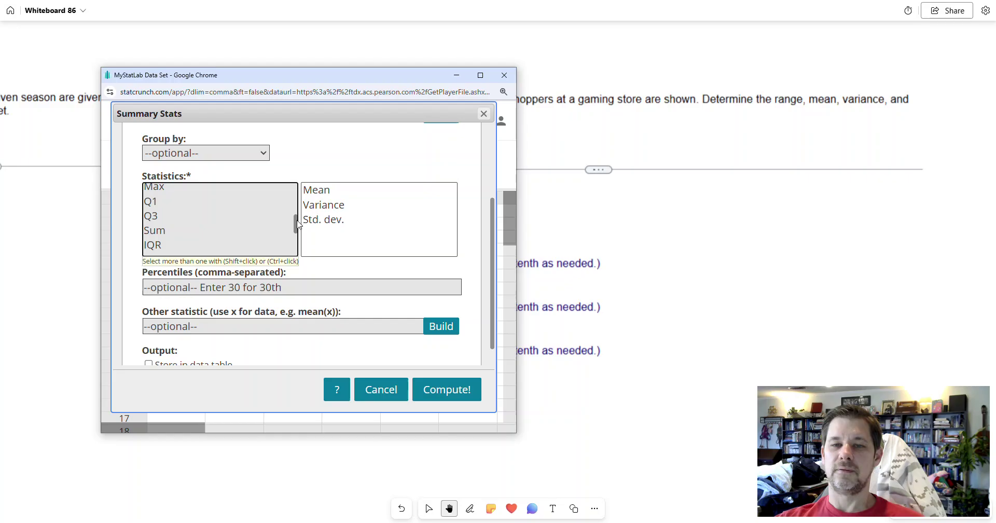
left_click_drag(294, 220, 298, 185)
left_click_drag(163, 206, 167, 235)
left_click_drag(296, 200, 296, 216)
left_click(151, 214, "ctrl")
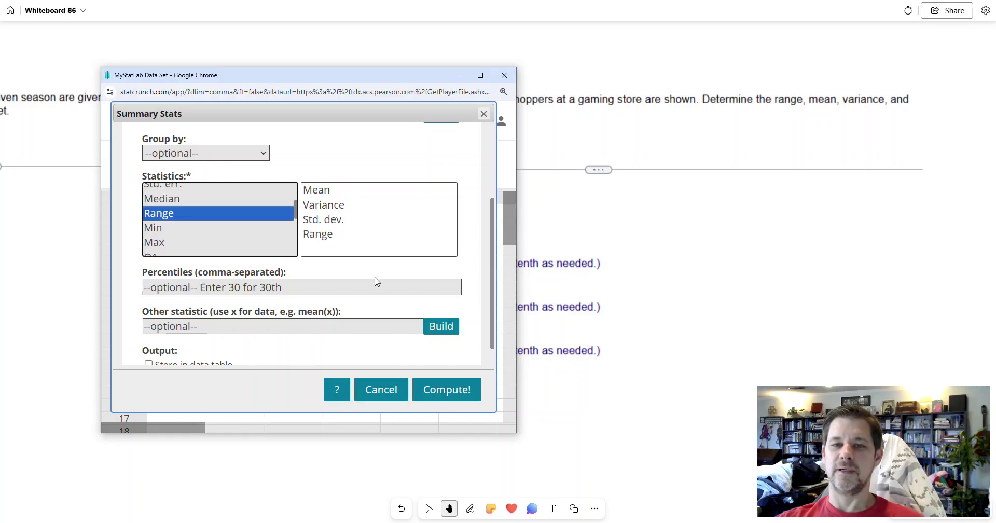
left_click(424, 395)
Compare the computed var3 statistics with the gaming store problem's answers, and close the StatCrunch window
left_click_drag(355, 78, 707, 48)
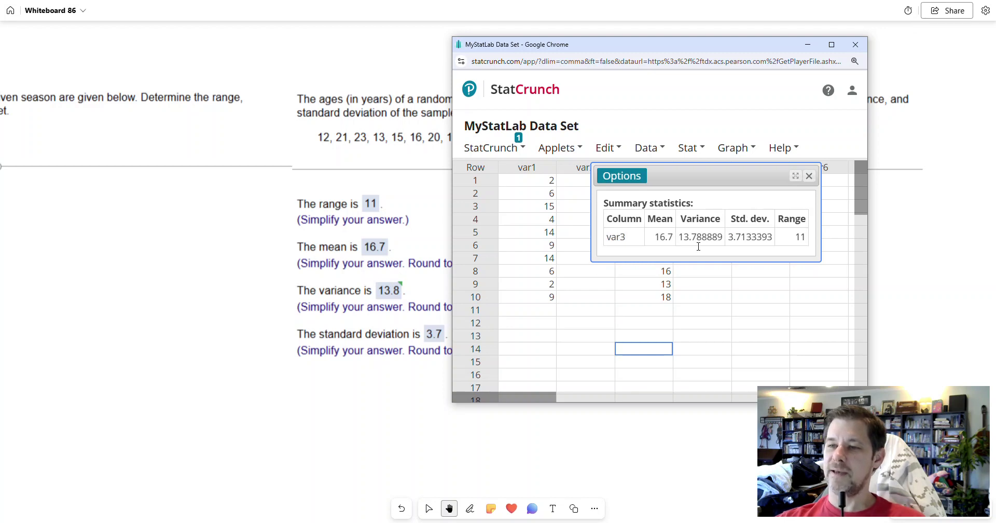
left_click_drag(603, 52, 695, 47)
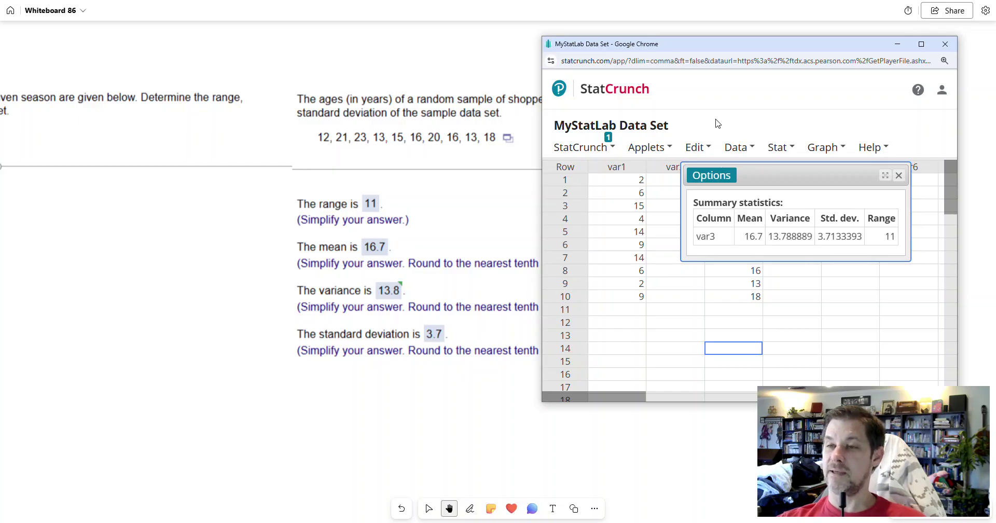
left_click_drag(705, 46, 501, 63)
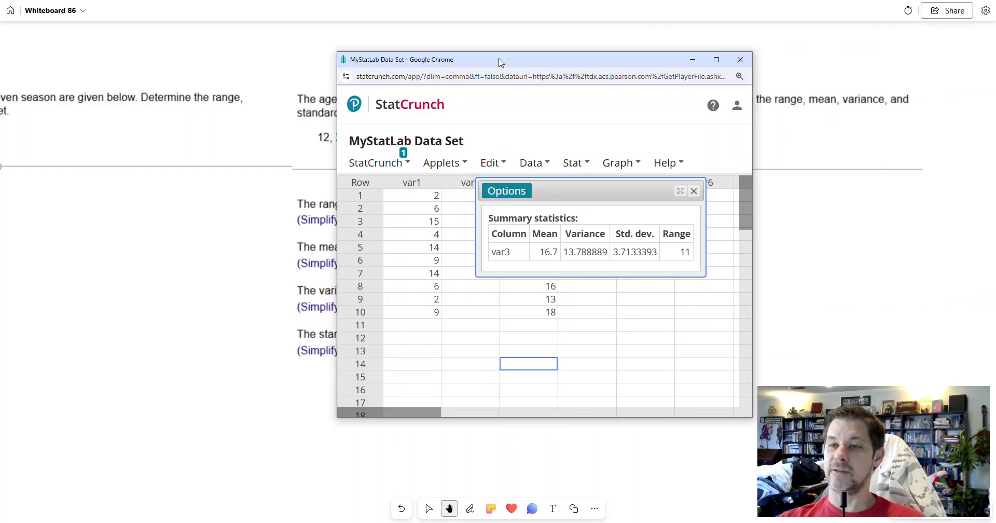
left_click(740, 59)
Review the StatCrunch command list on the whiteboard, and switch to the Excel workbook to examine its population and sample formulas
left_click_drag(586, 148, 525, 178)
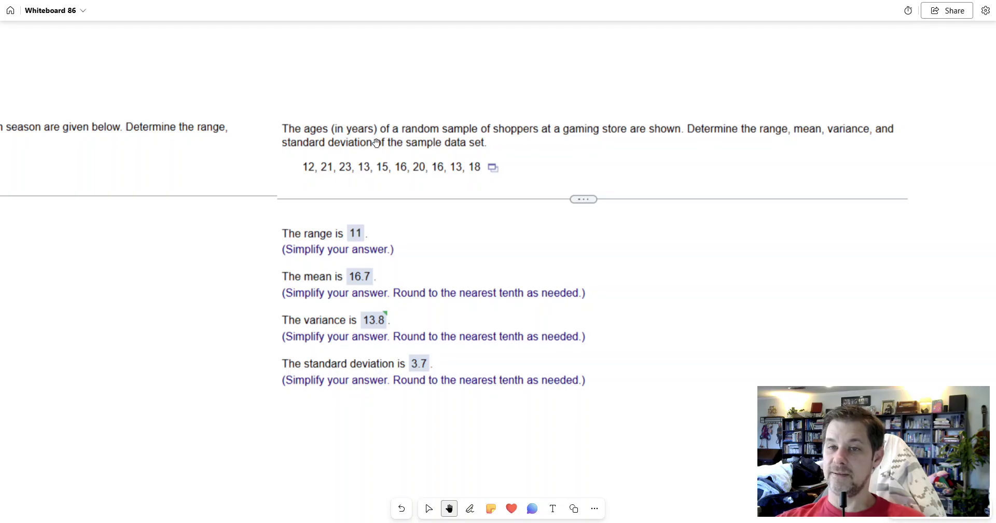
left_click_drag(174, 240, 461, 273)
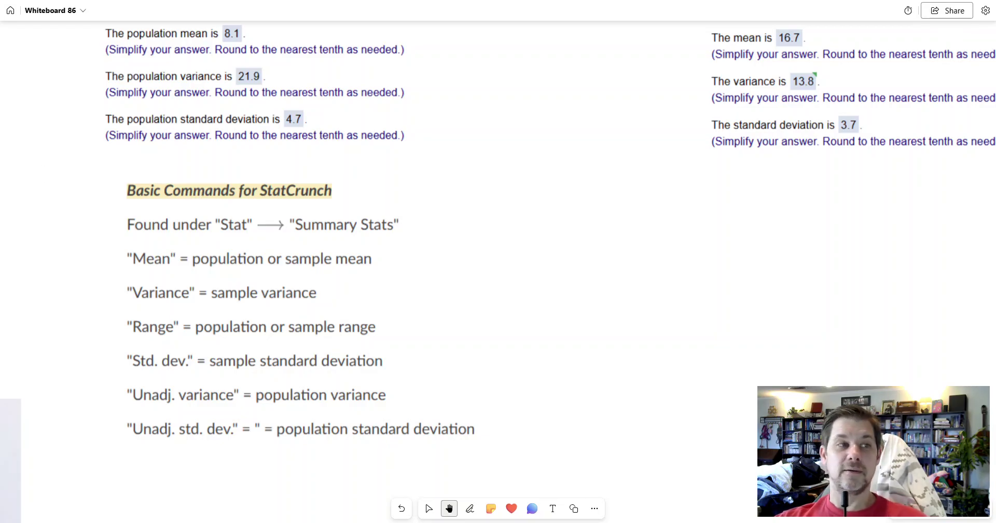
key("alt+Tab")
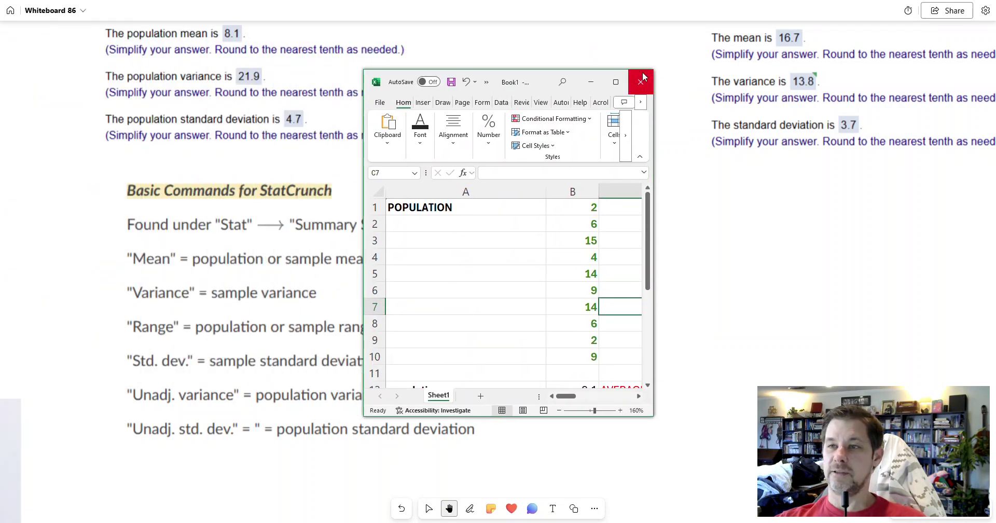
left_click(618, 82)
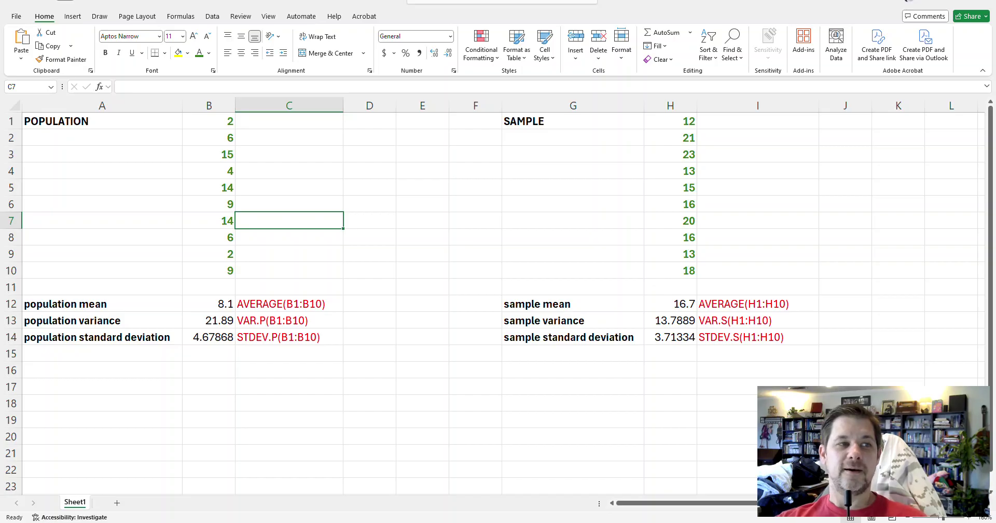
Check the homework's options for opening the Question 4 data set, and return to the Excel workbook
key("alt+Tab")
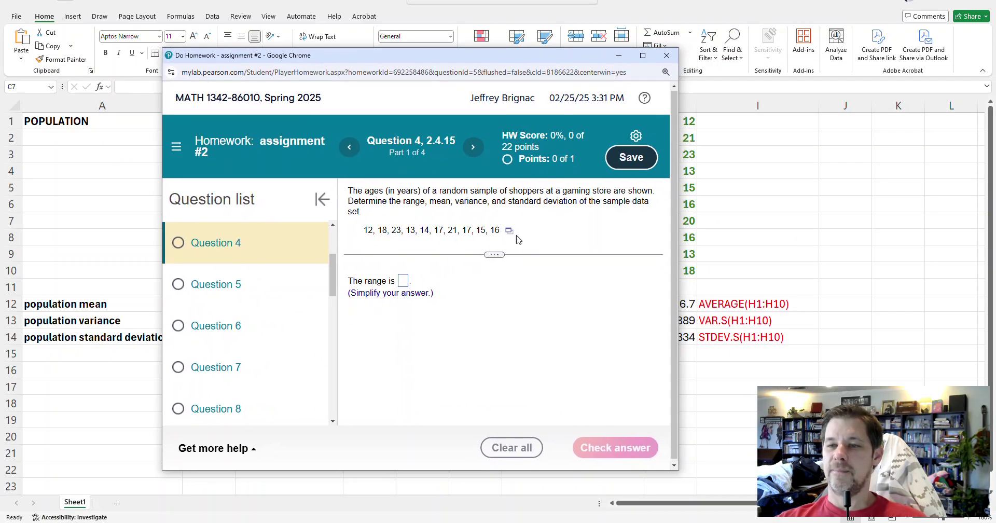
left_click(509, 235)
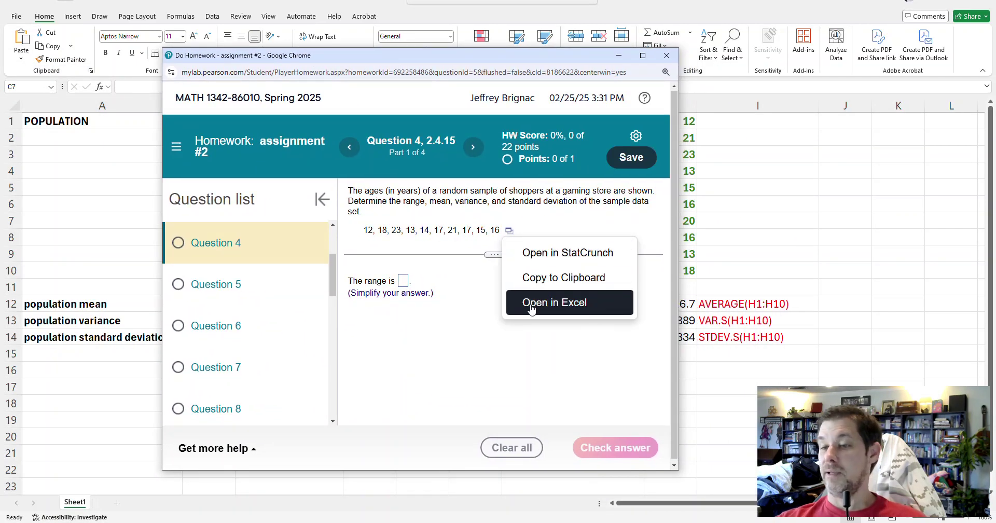
key("alt+Tab")
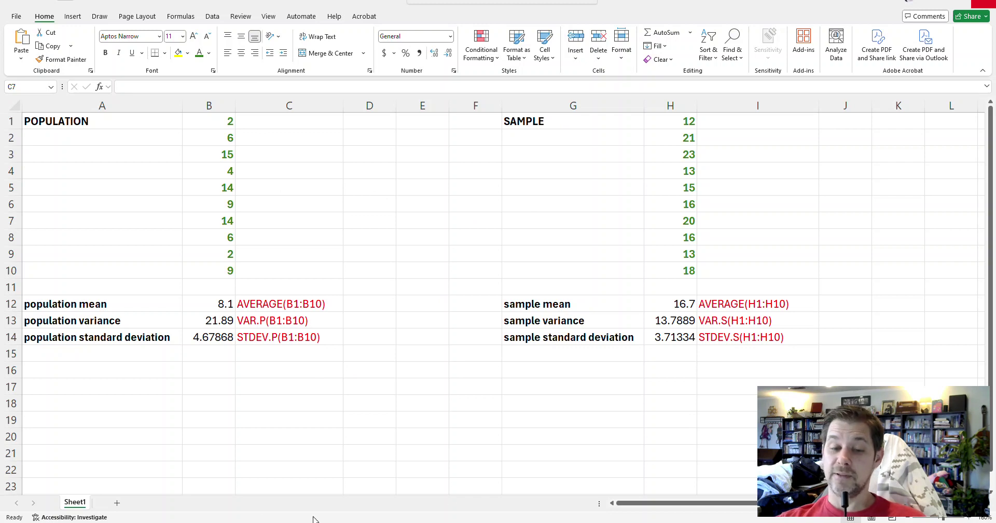
Return to the whiteboard and review the football wins and gaming store ages problems
mouse_move(292, 522)
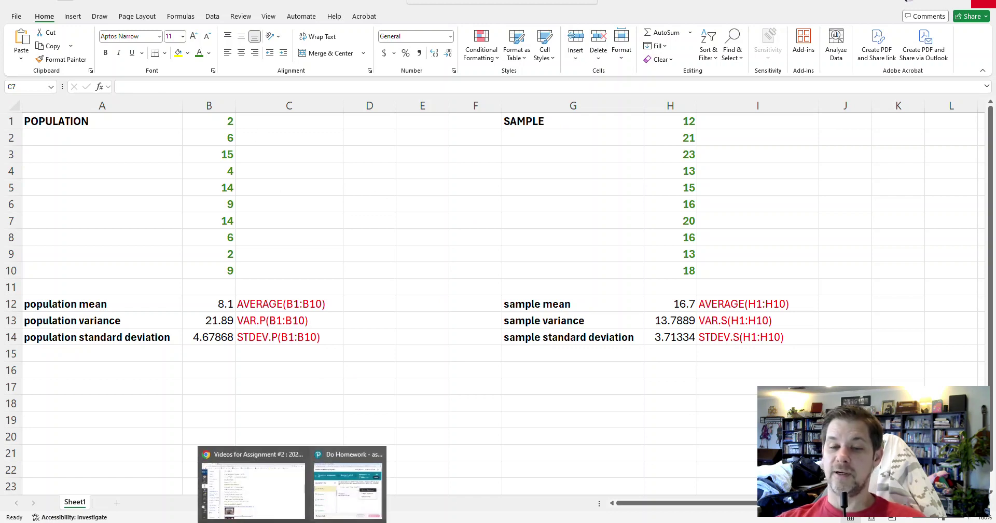
left_click(196, 493)
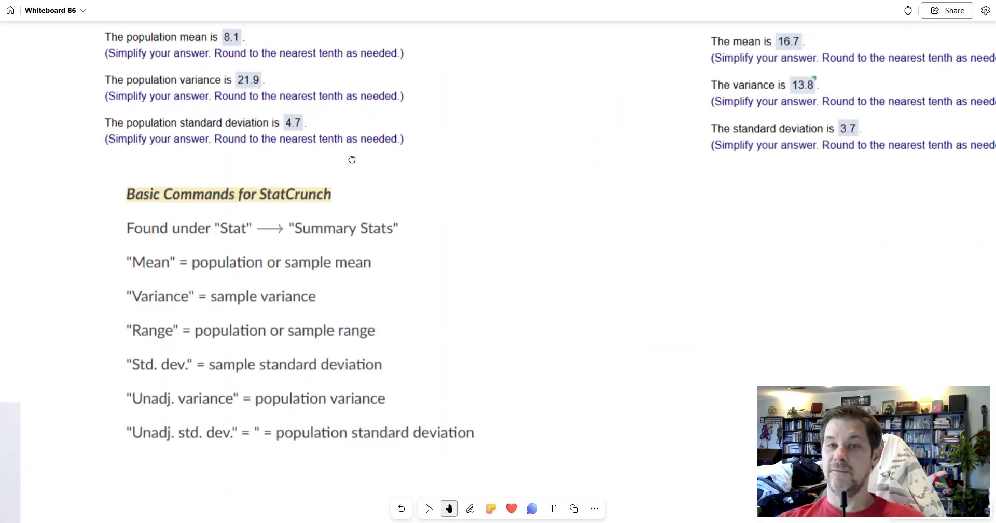
left_click_drag(358, 144, 258, 382)
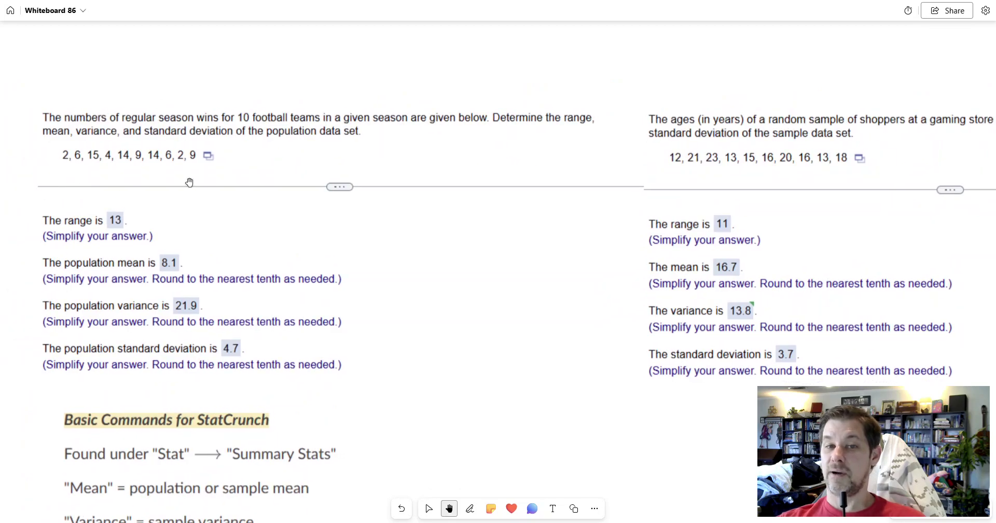
left_click_drag(618, 177, 498, 182)
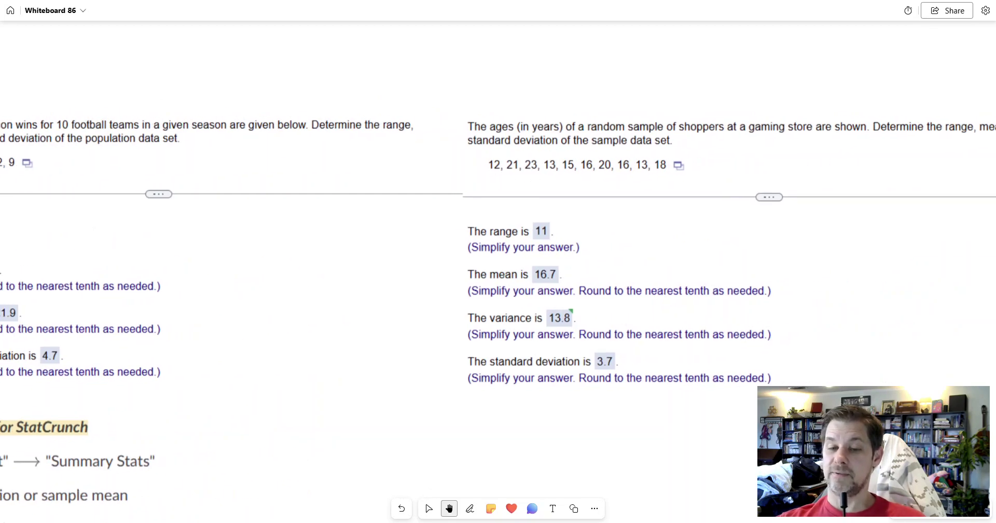
Examine the mean, variance and standard deviation formulas in the Excel workbook, and view both whiteboard problems together
left_click(273, 518)
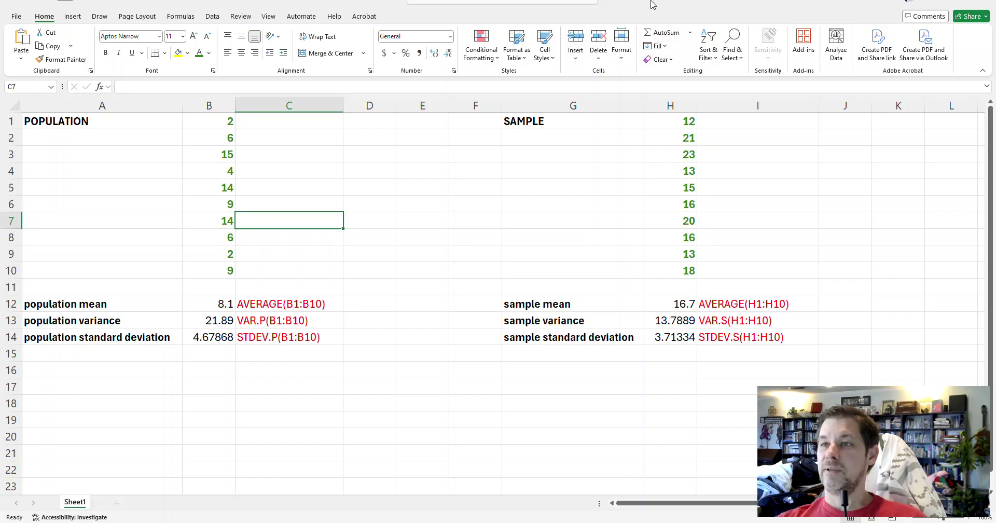
key("super+Down")
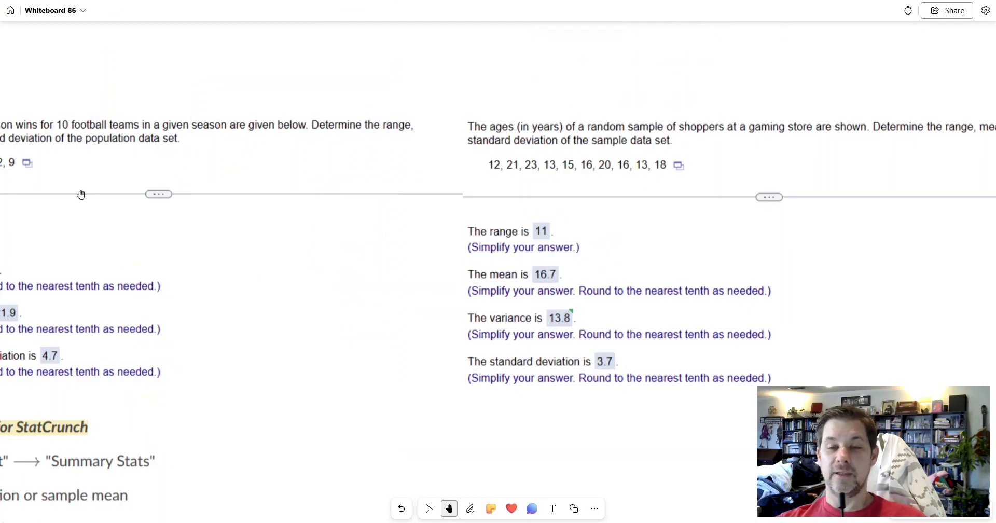
left_click_drag(342, 247, 425, 267)
scroll(422, 276, "down", 1)
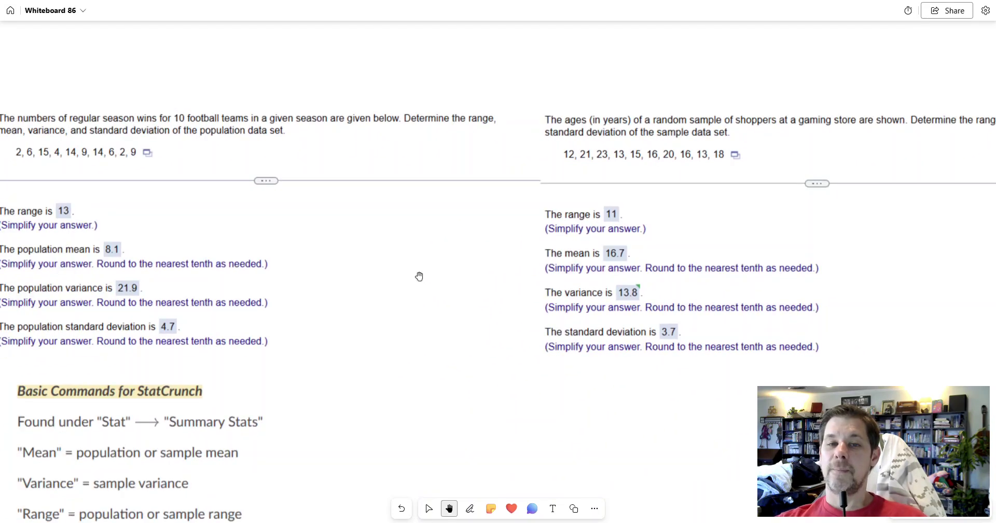
scroll(422, 276, "down", 1)
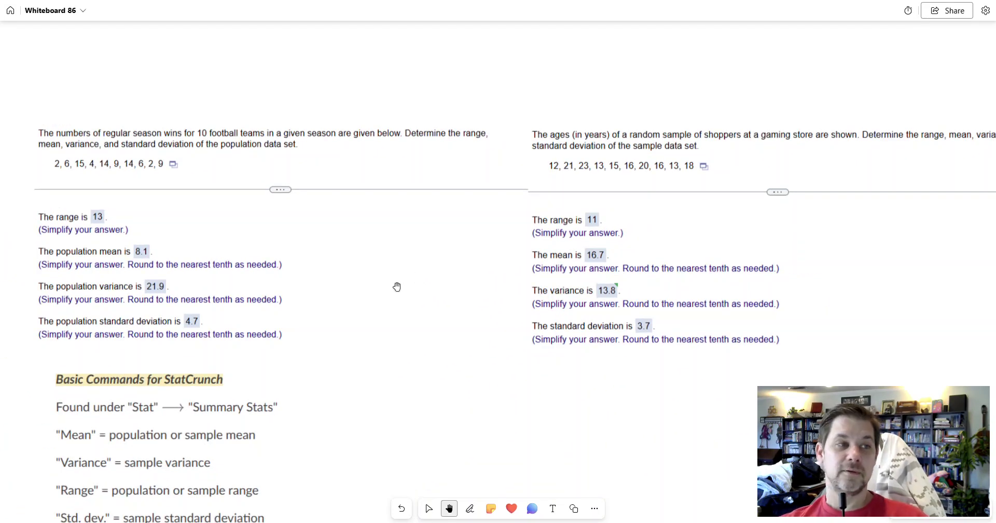
Switch to the homework, examine the StatCrunch, clipboard and Excel options for the Question 4 data, and minimize its window
key("alt+Tab")
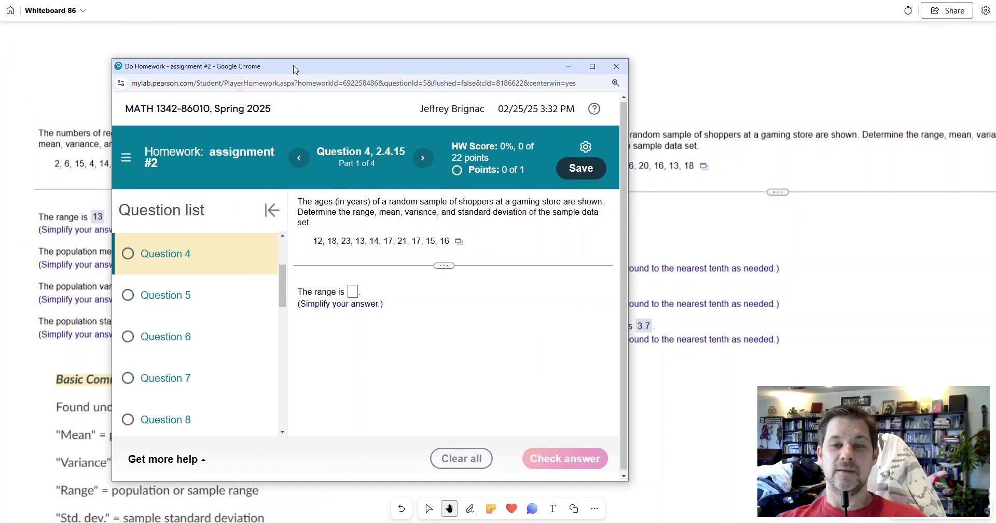
left_click(468, 238)
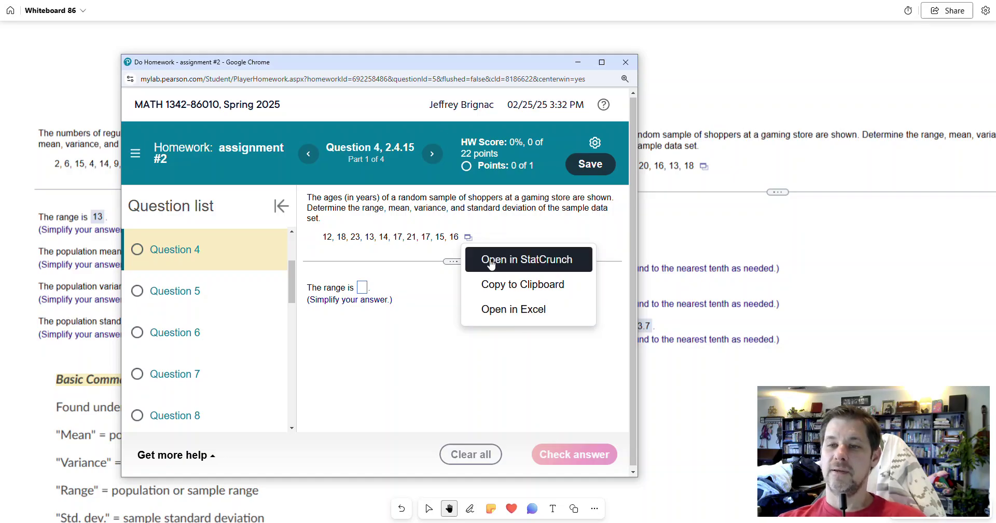
left_click_drag(442, 67, 426, 66)
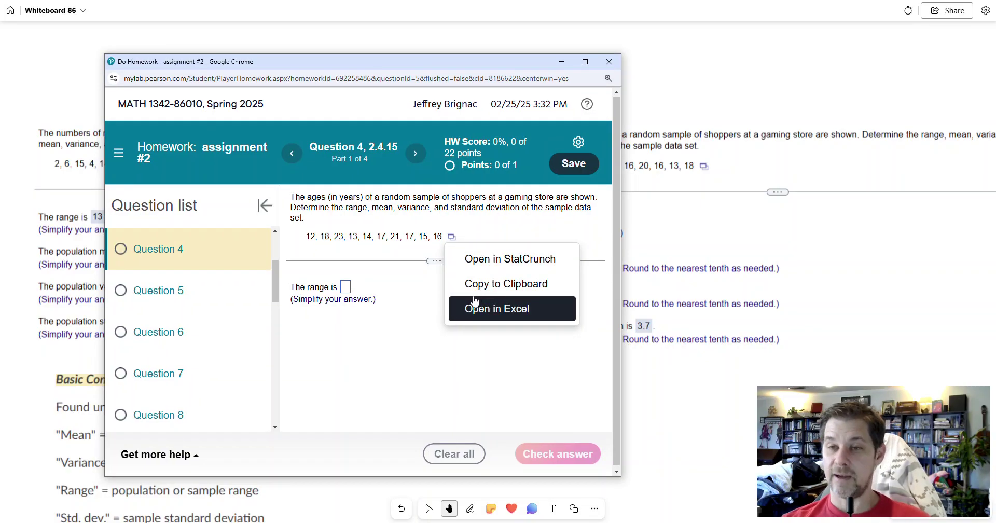
key("super+Down")
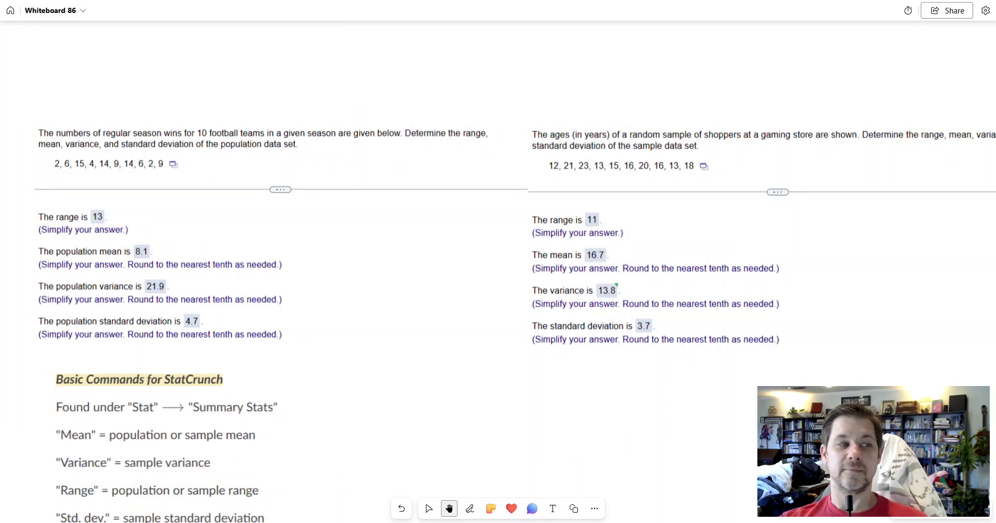
Switch to the Excel workbook and maximize it to examine the population and sample functions side by side
key("alt+Tab")
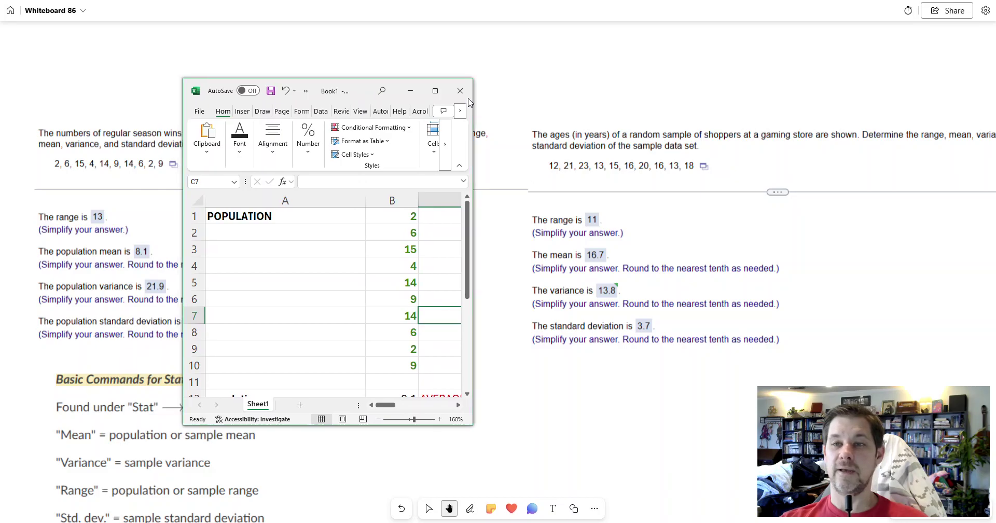
left_click(431, 95)
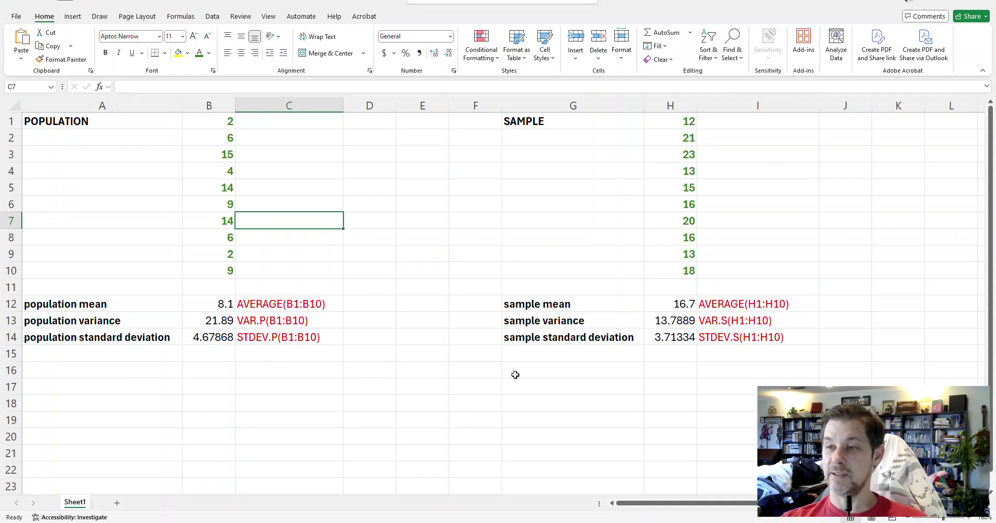